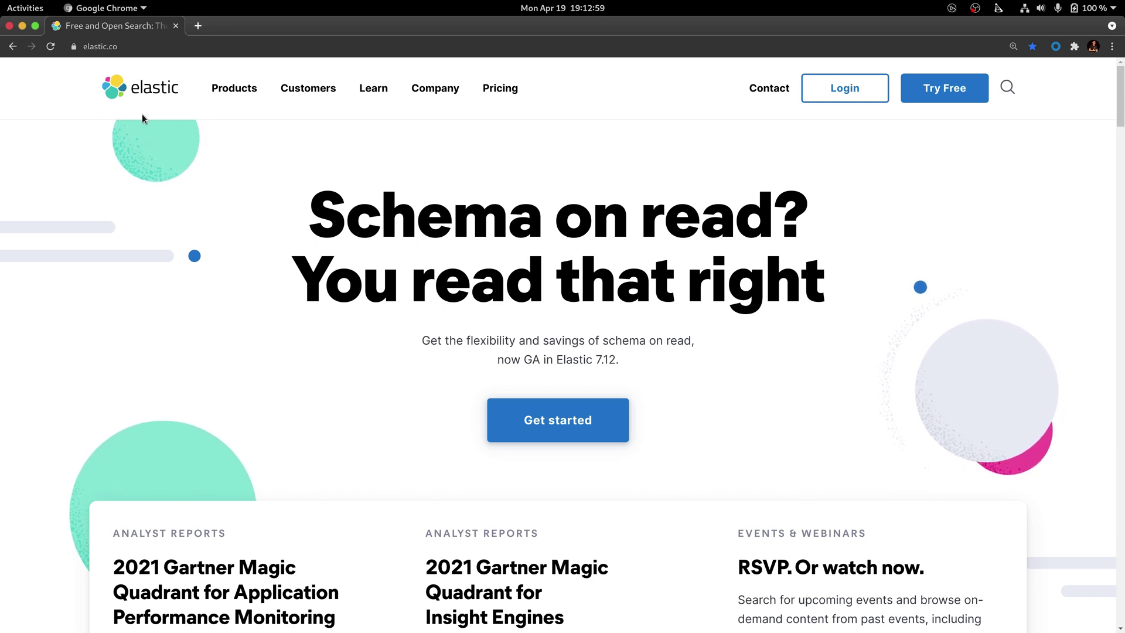
# - Go from the Elastic home page through the product downloads and Beats pages to the Metricbeat download page
pyautogui.moveTo(227, 92)
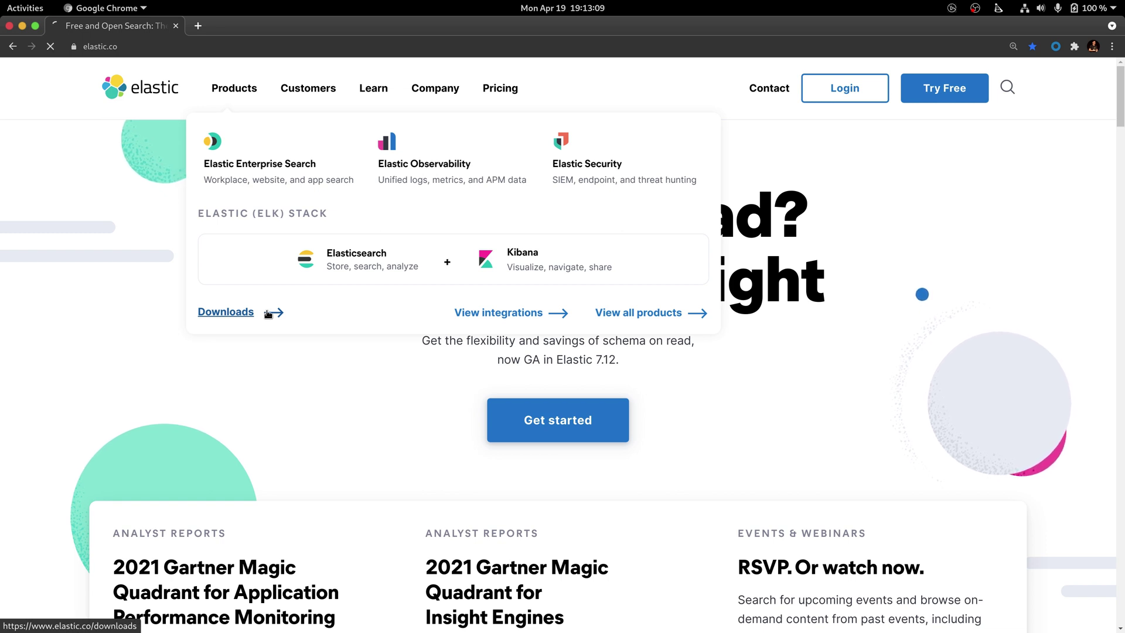
pyautogui.click(268, 315)
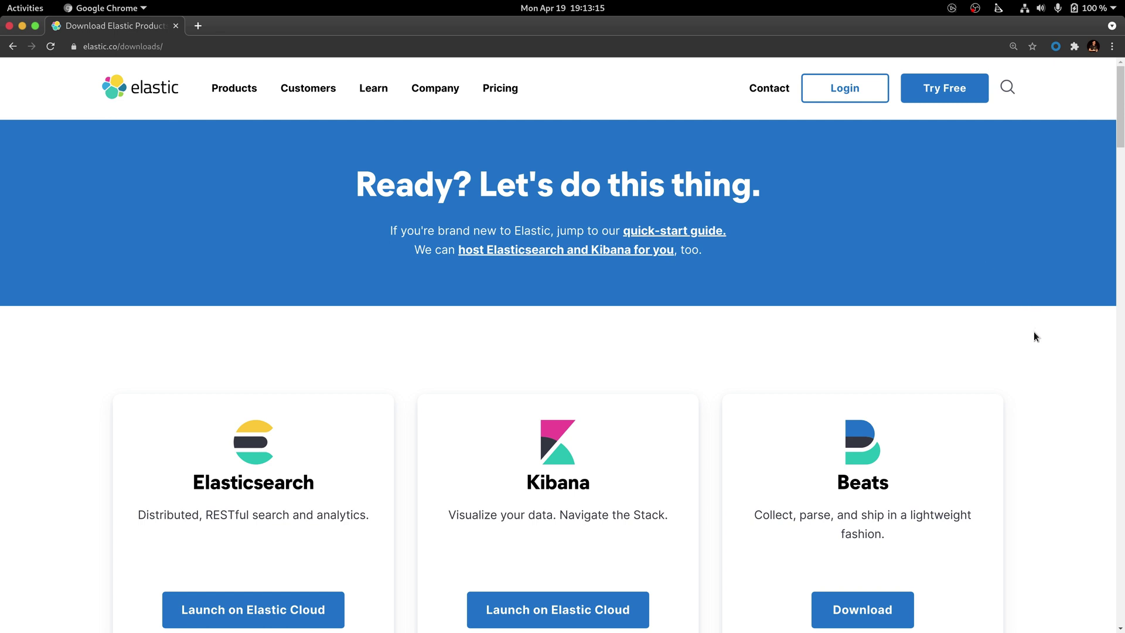
pyautogui.scroll(-5, 1034, 337)
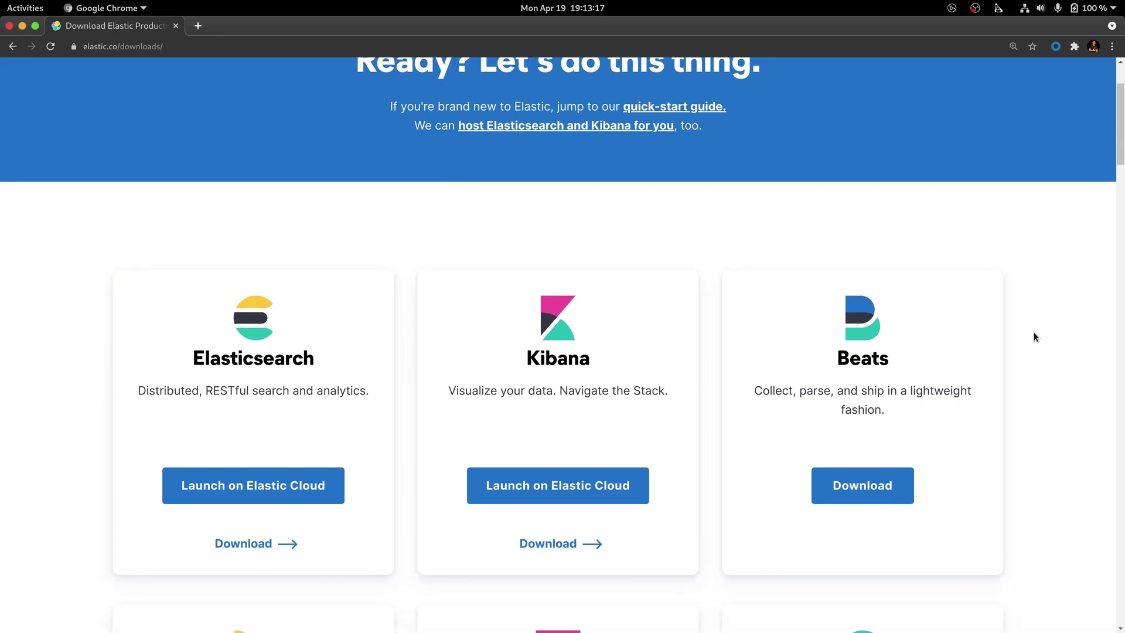
pyautogui.scroll(-1, 1034, 337)
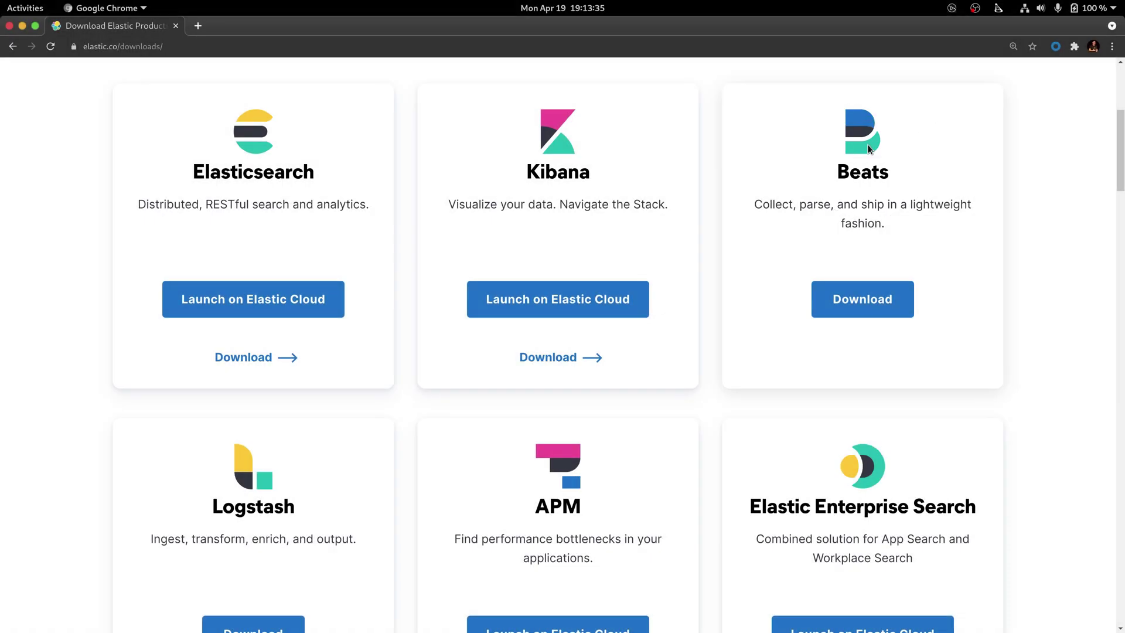
pyautogui.click(855, 301)
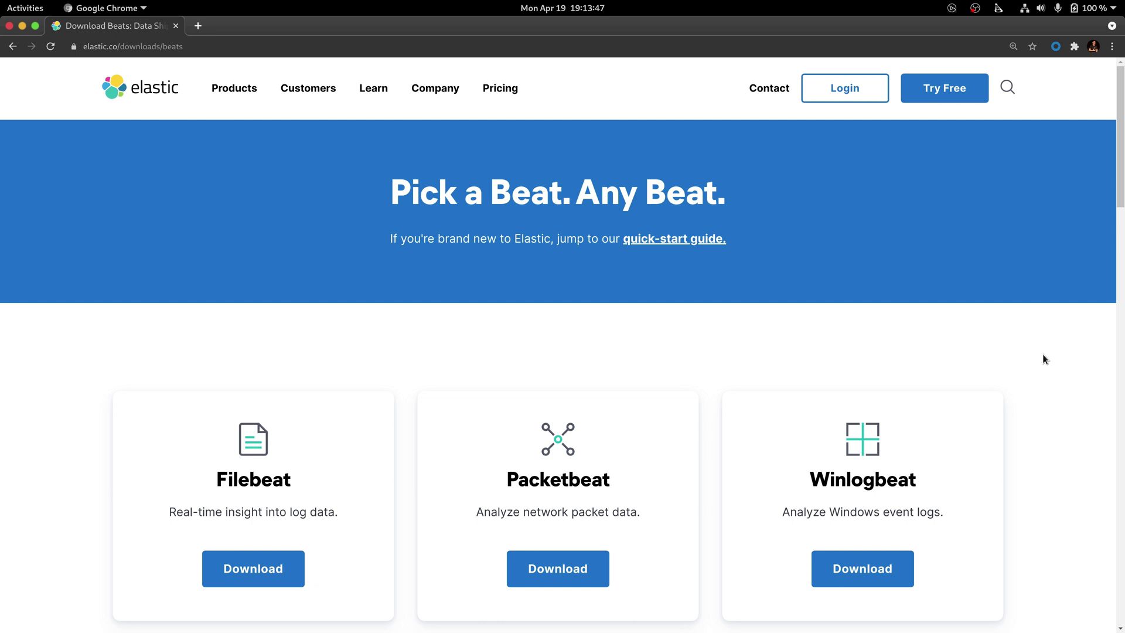
pyautogui.scroll(-5, 1044, 359)
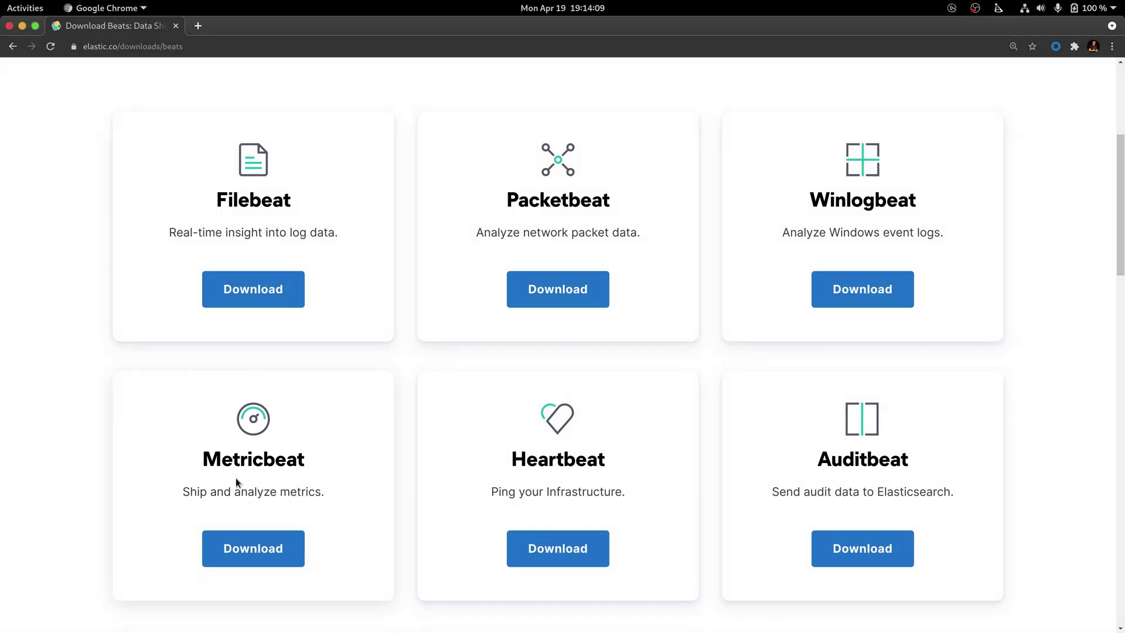
pyautogui.click(285, 556)
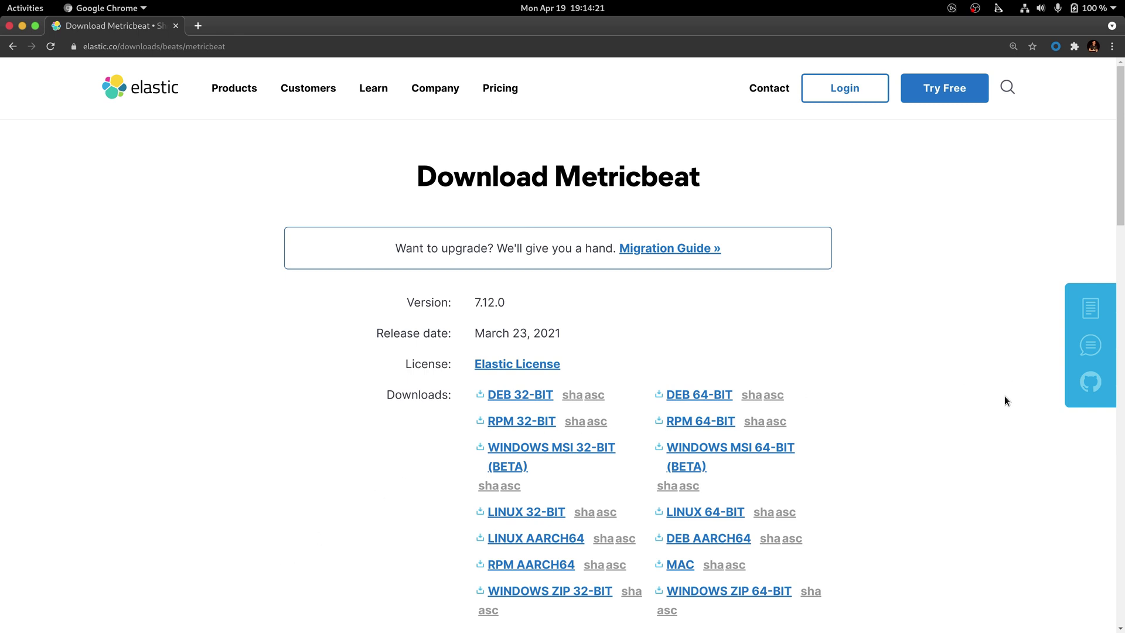
# - Review the Metricbeat download packages, package manager and container options and notes, and open the past releases
pyautogui.scroll(-5, 1004, 397)
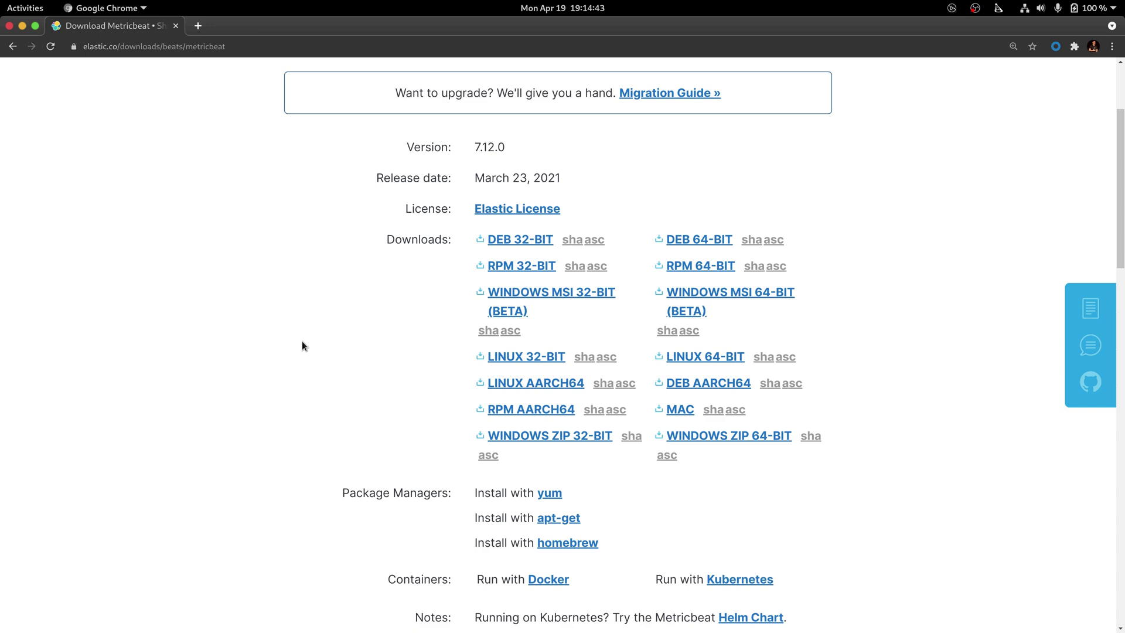
pyautogui.scroll(-4, 302, 345)
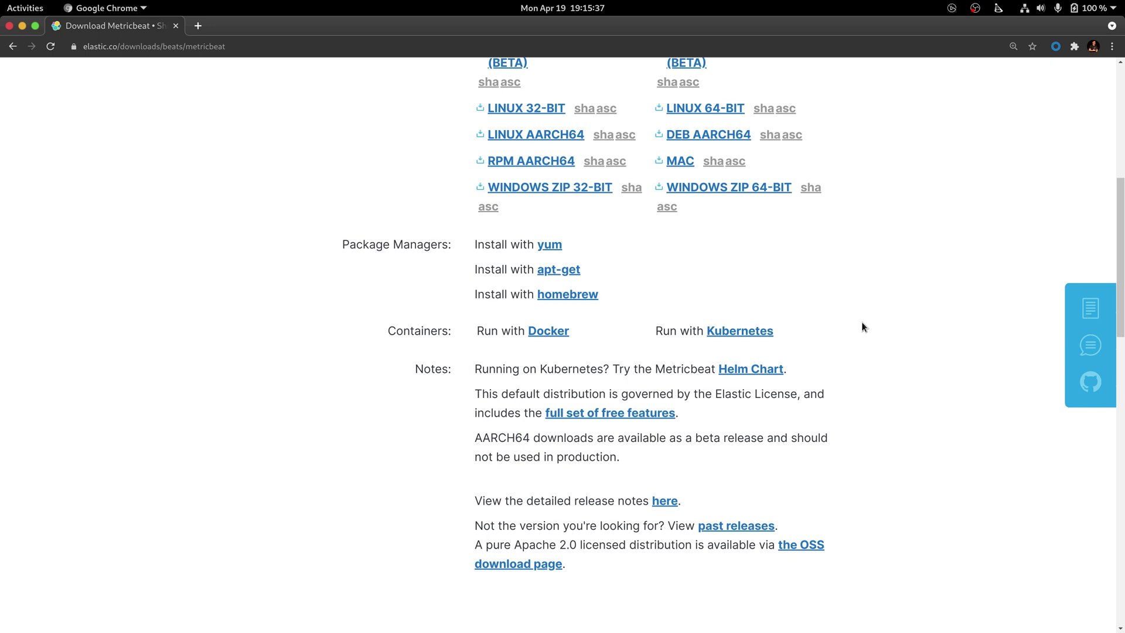
pyautogui.scroll(7, 861, 327)
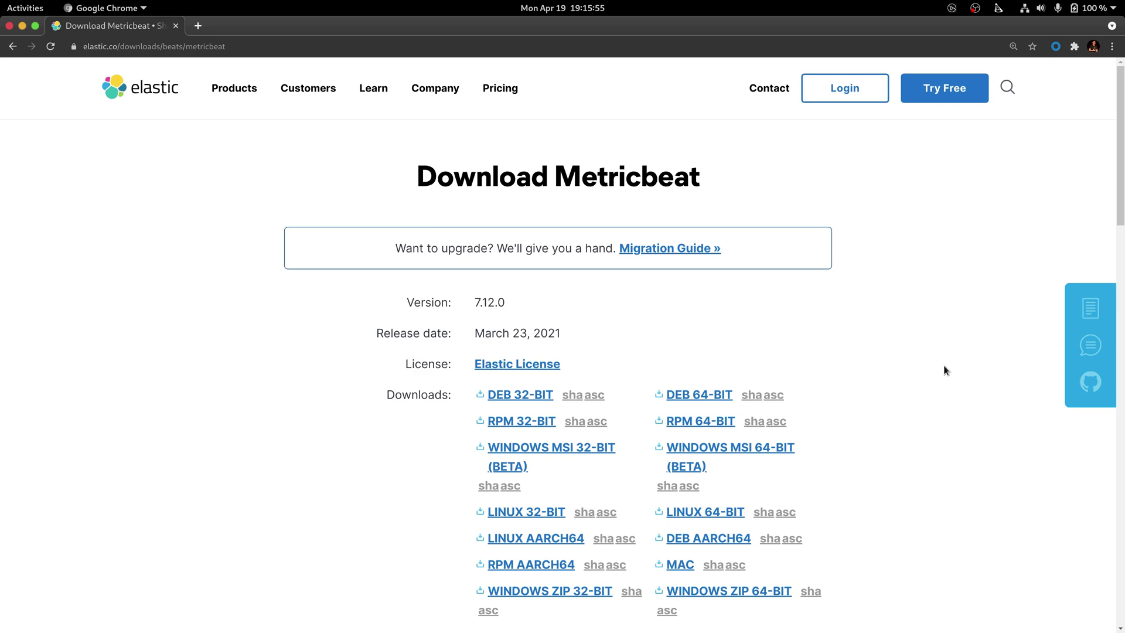
pyautogui.scroll(-6, 915, 393)
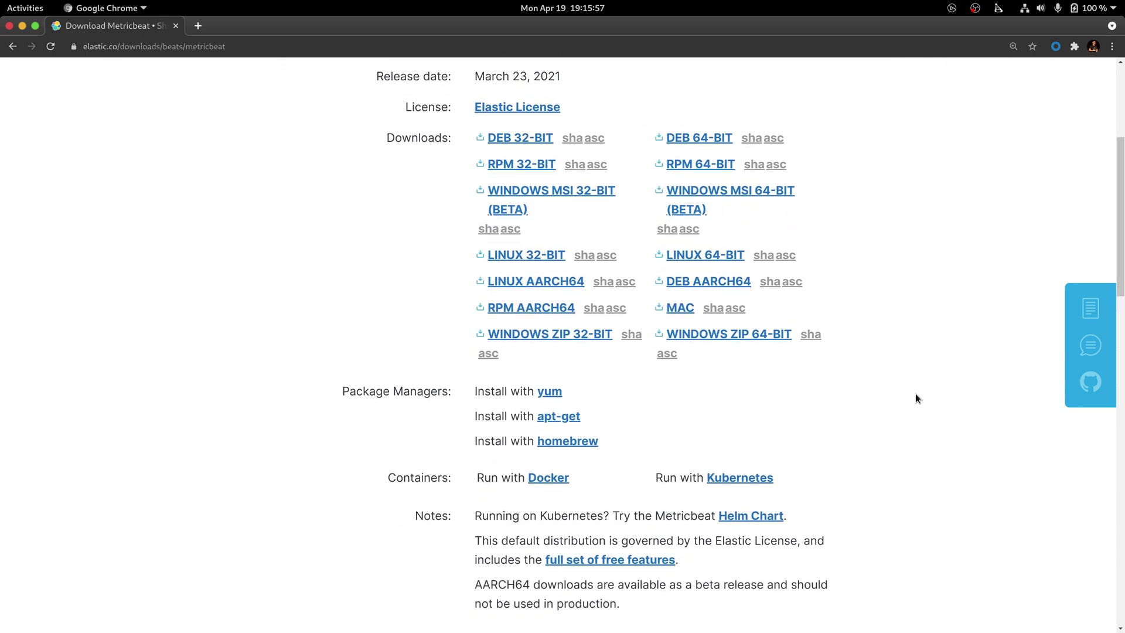
pyautogui.scroll(-4, 915, 399)
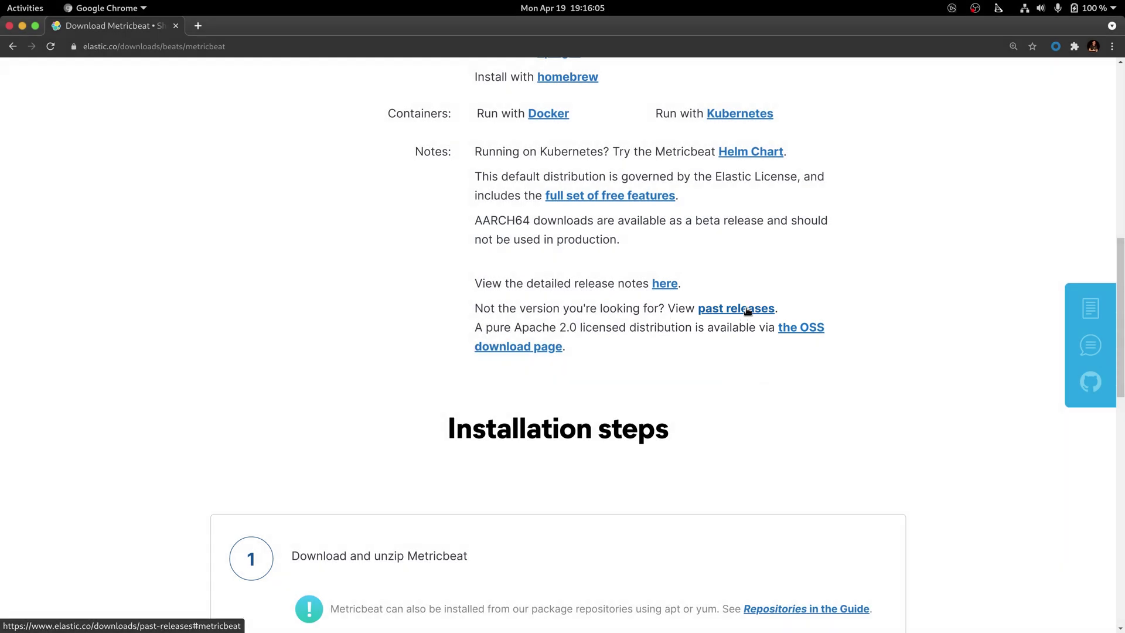
pyautogui.click(747, 310)
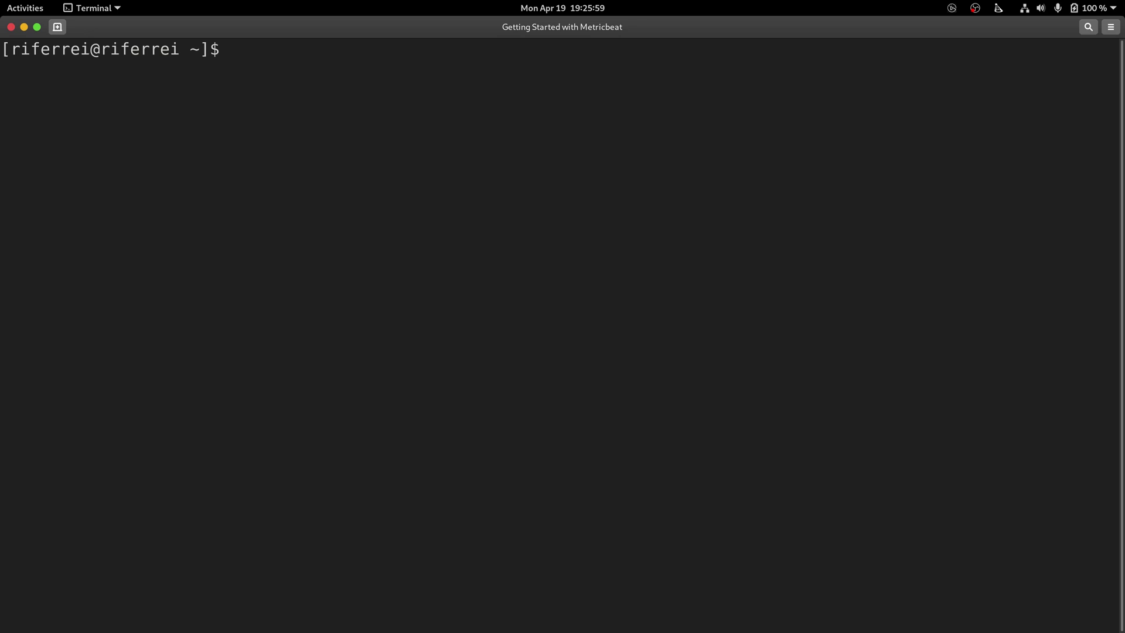
pyautogui.write('wget')
pyautogui.write('https://artifacts.elastic.co/downloads/beats/metricbeat/metricbeat-7.12.0-linux-x86_64.tar.gz')
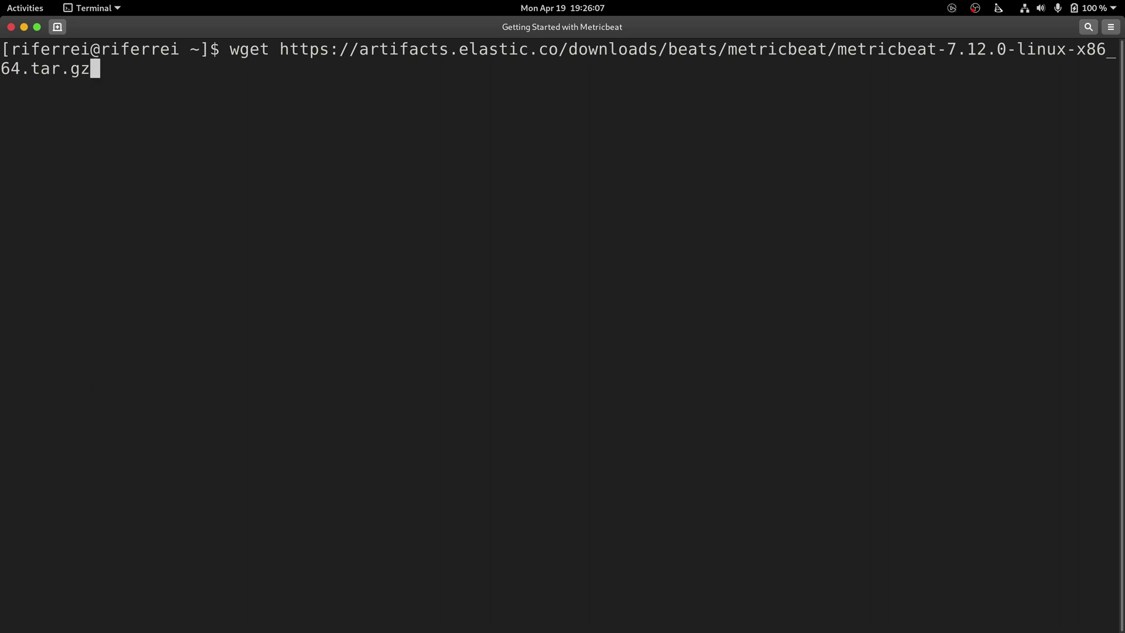
pyautogui.press('Return')
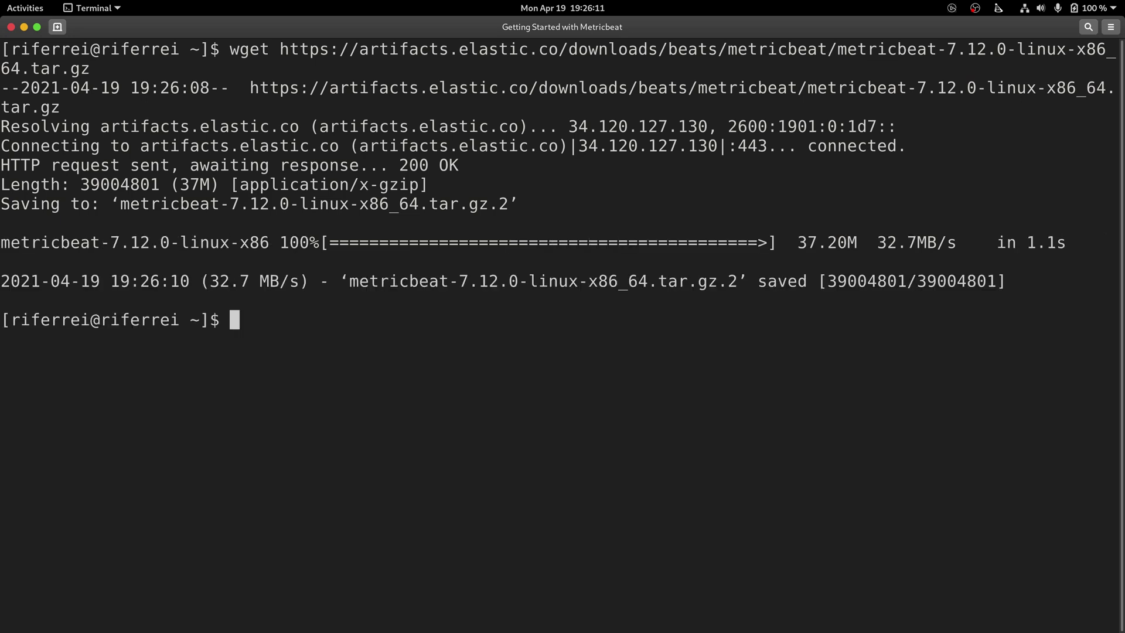
# - Extract the archive metricbeat-7.12.0-linux-x86_64.tar.gz with tar -xf
pyautogui.write('tar -xf ')
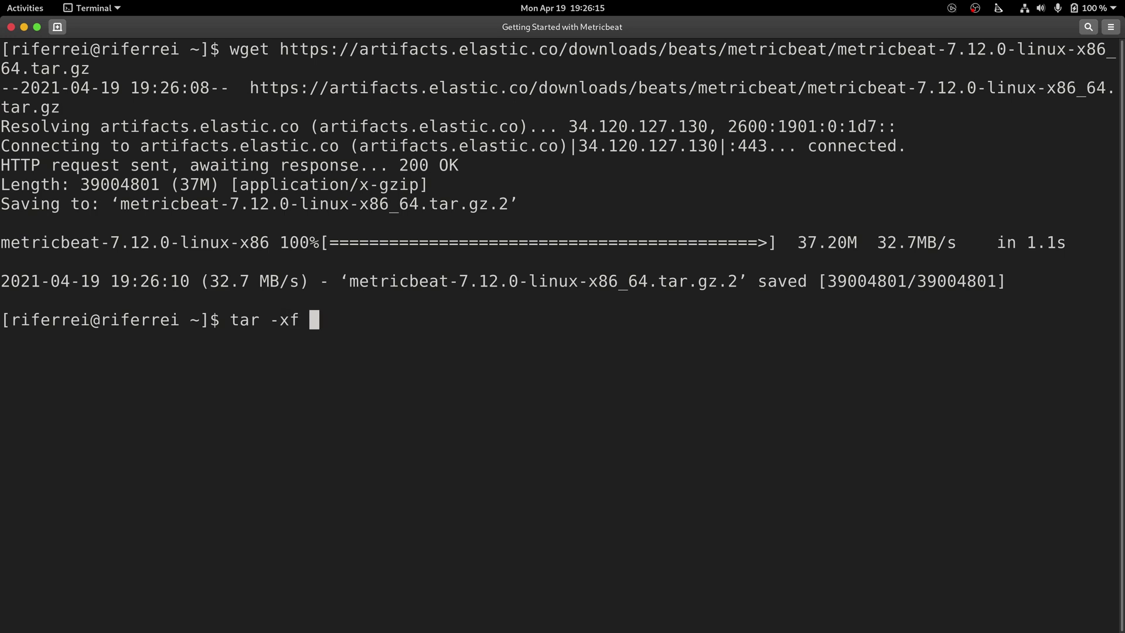
pyautogui.write('metric')
pyautogui.press('Tab')
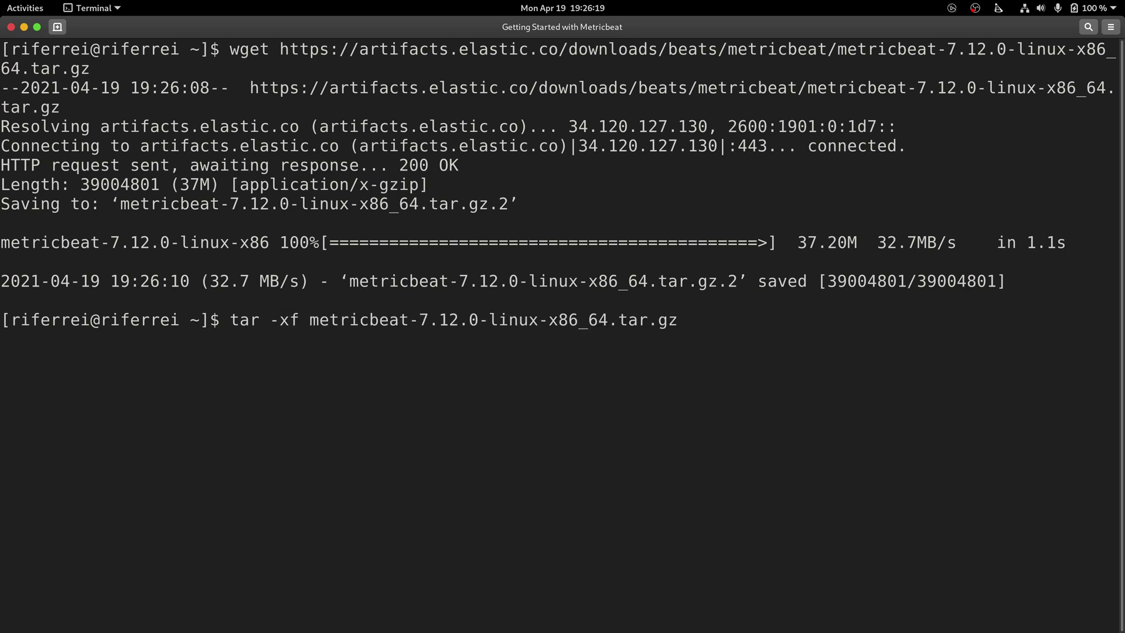
pyautogui.press('Return')
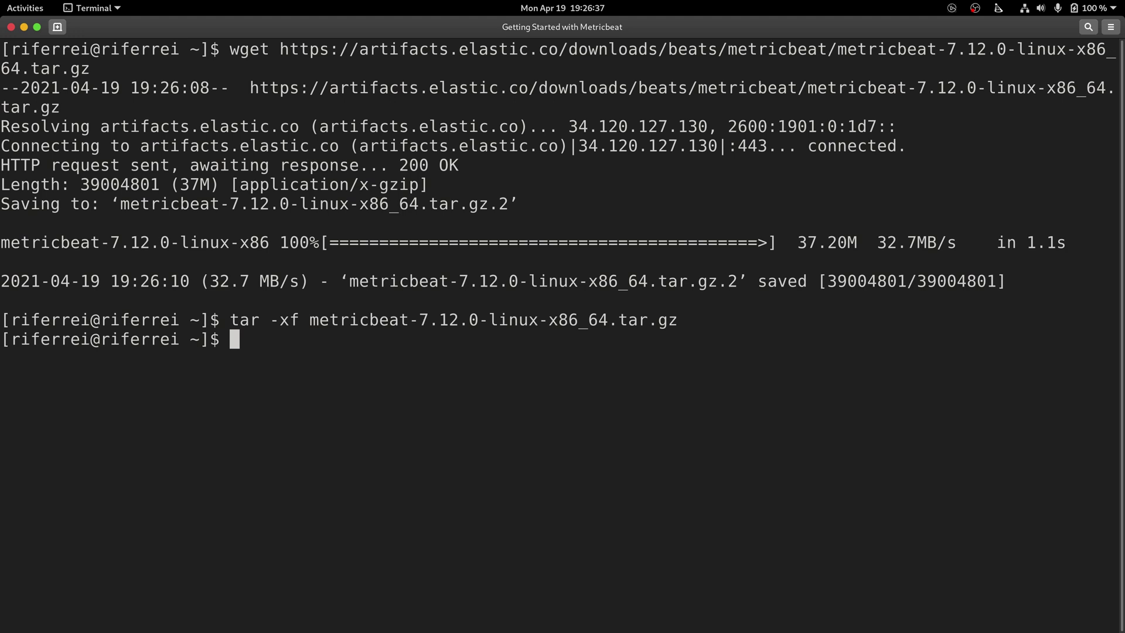
# - Open the metricbeat-7.12.0-linux-x86_64 folder in Visual Studio Code with the code command and close the Welcome page
pyautogui.write('code ')
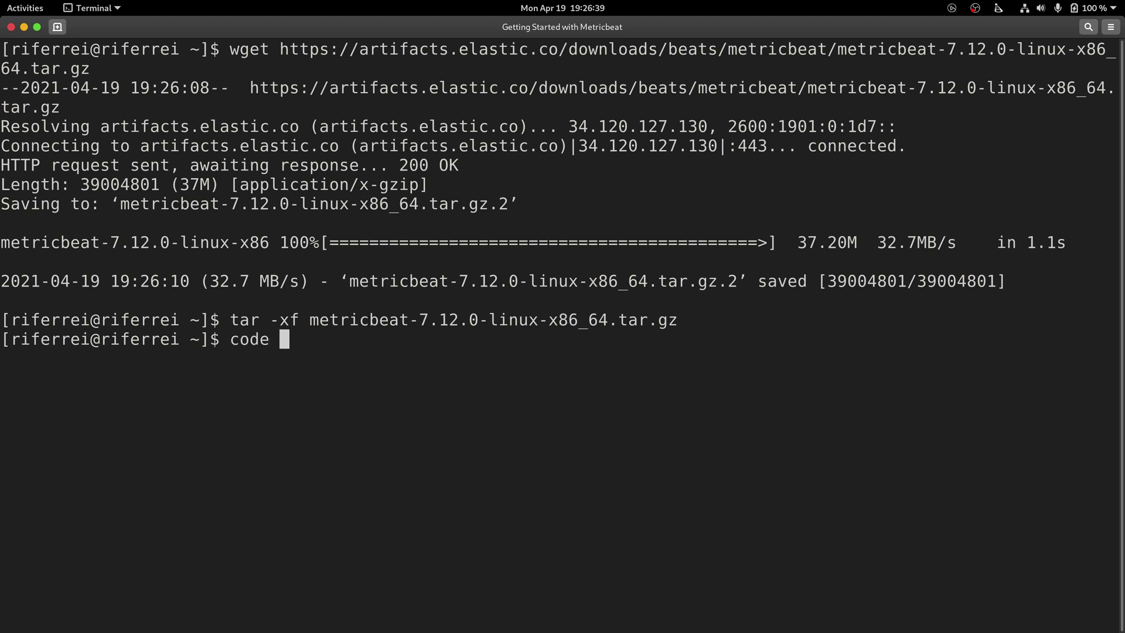
pyautogui.write('metri')
pyautogui.press('Tab')
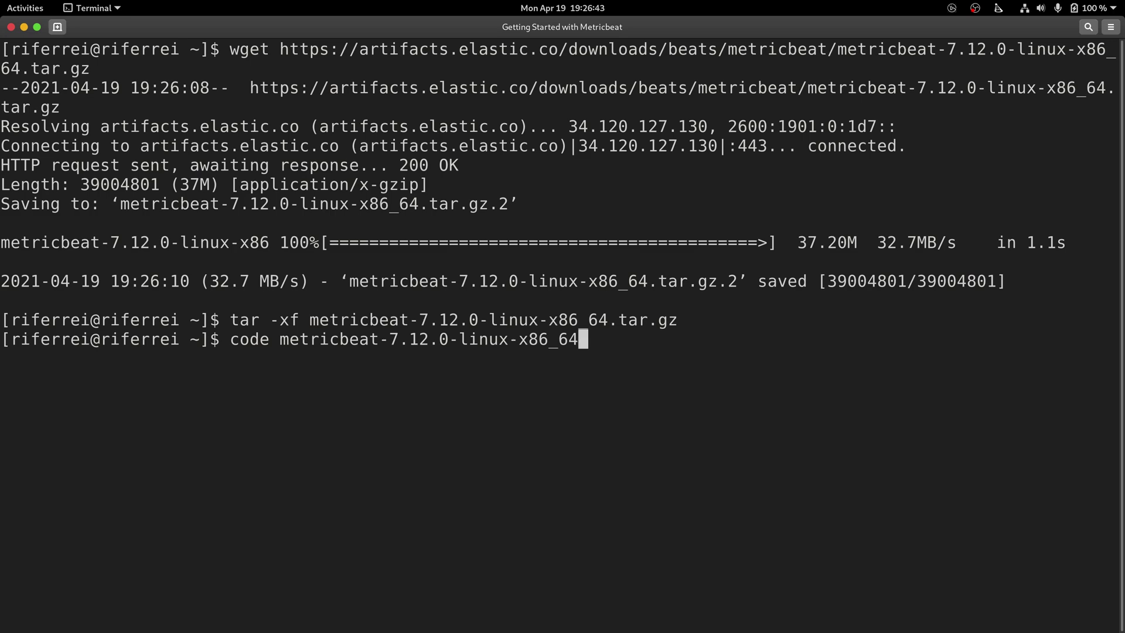
pyautogui.press('Return')
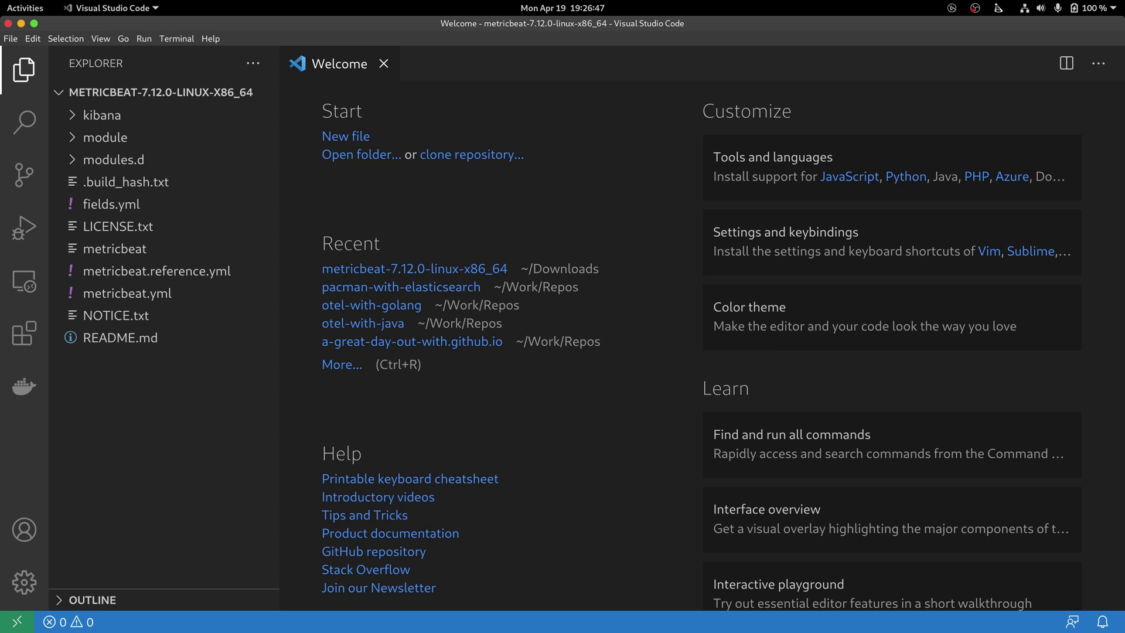
pyautogui.click(384, 63)
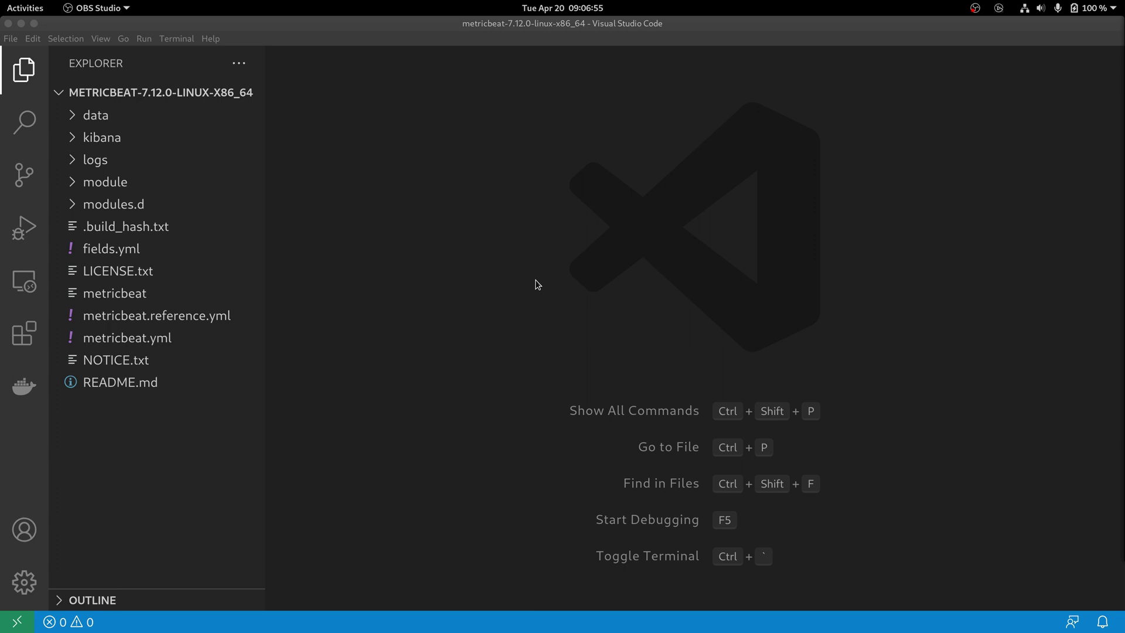
# - Open a new integrated terminal in the Metricbeat folder, hide the file explorer and maximize the terminal
pyautogui.click(176, 38)
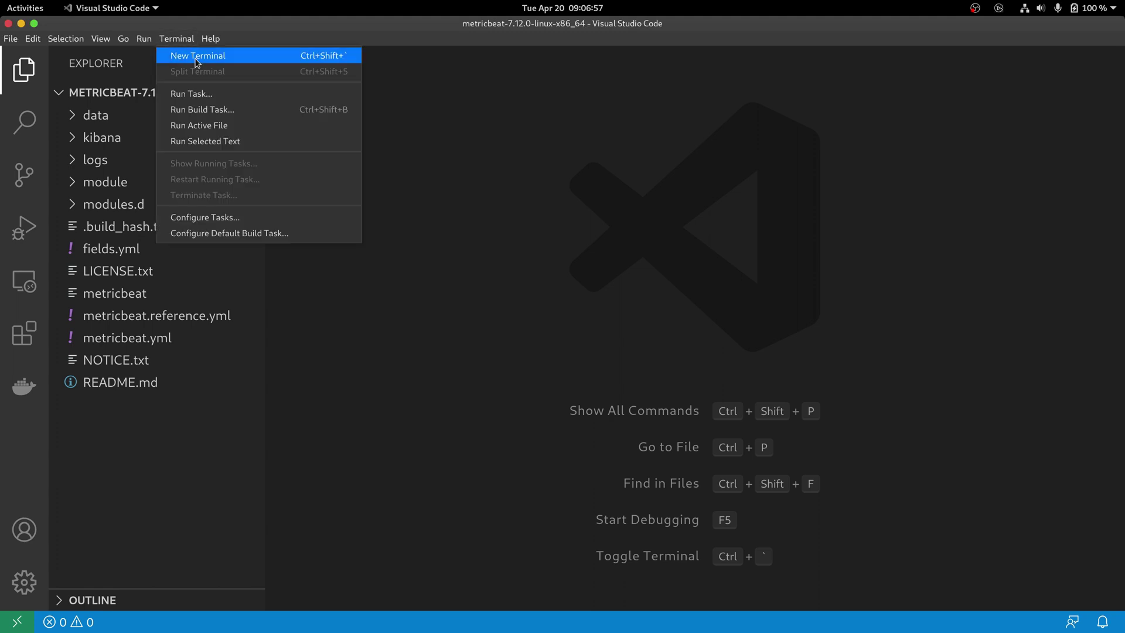
pyautogui.click(193, 55)
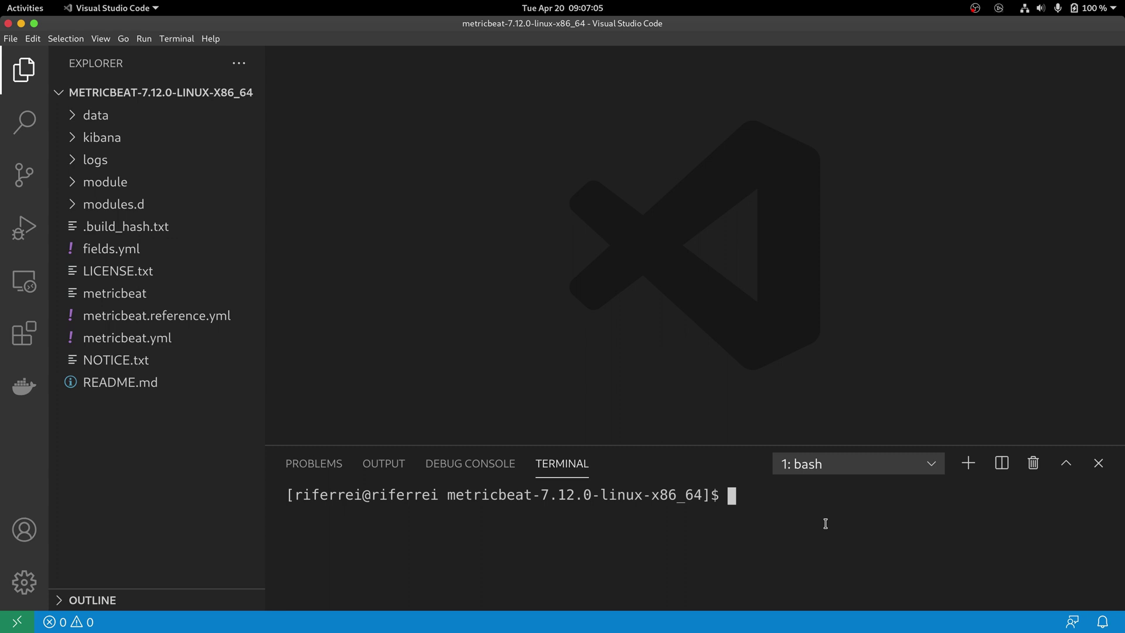
pyautogui.click(23, 69)
pyautogui.click(1065, 463)
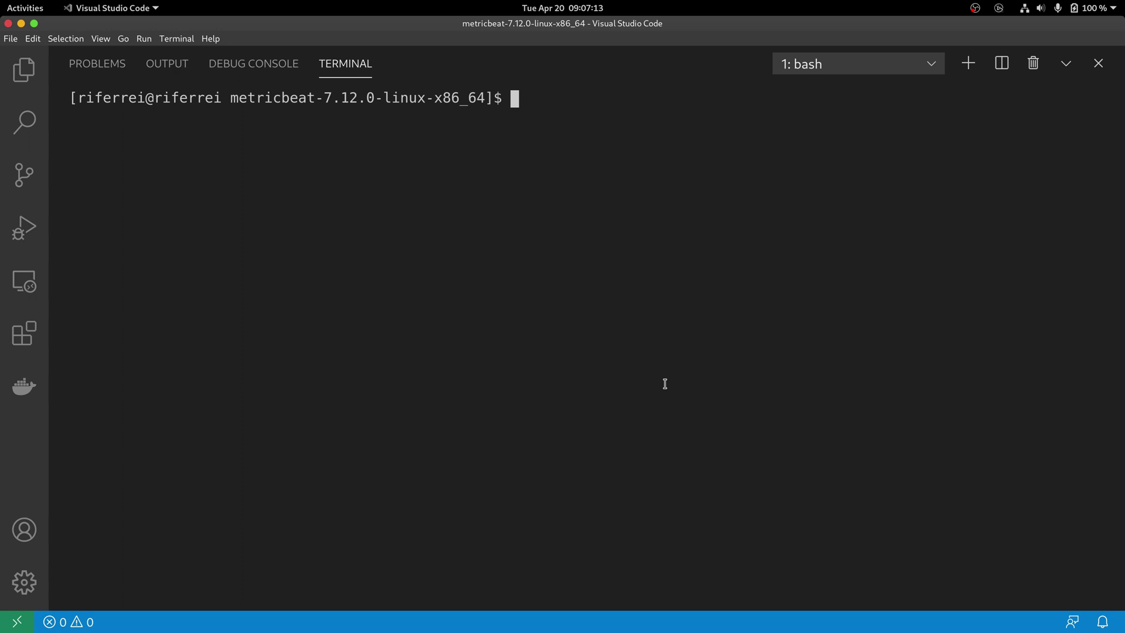
# - Check Metricbeat's configuration and its output connection by running ./metricbeat test config and ./metricbeat test output
pyautogui.write('./met')
pyautogui.press('Tab')
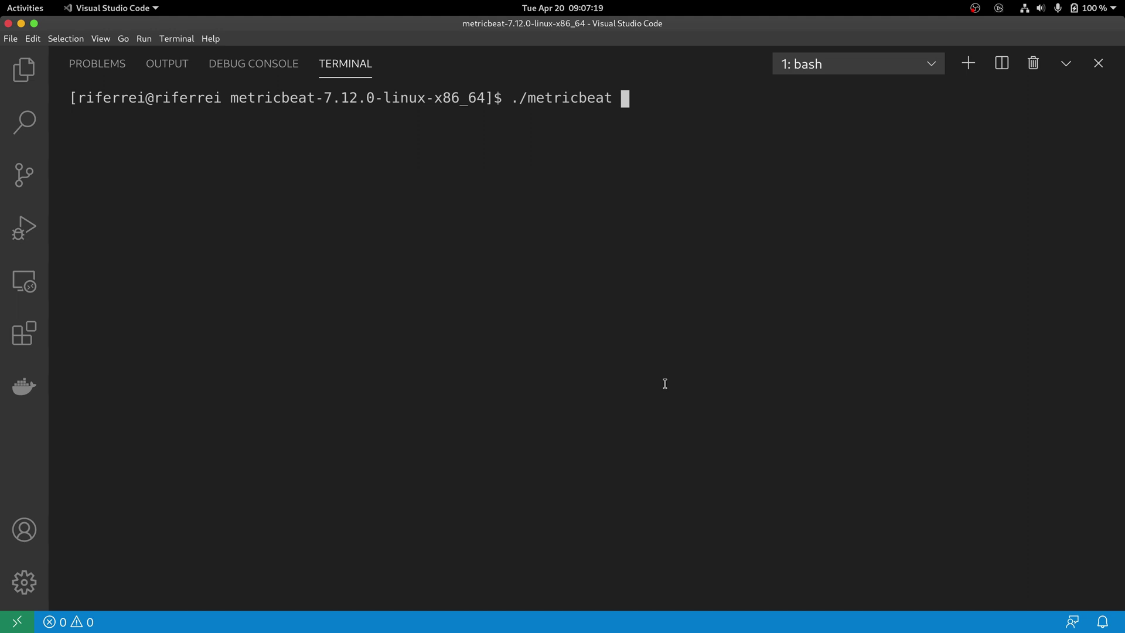
pyautogui.write('test')
pyautogui.write('config')
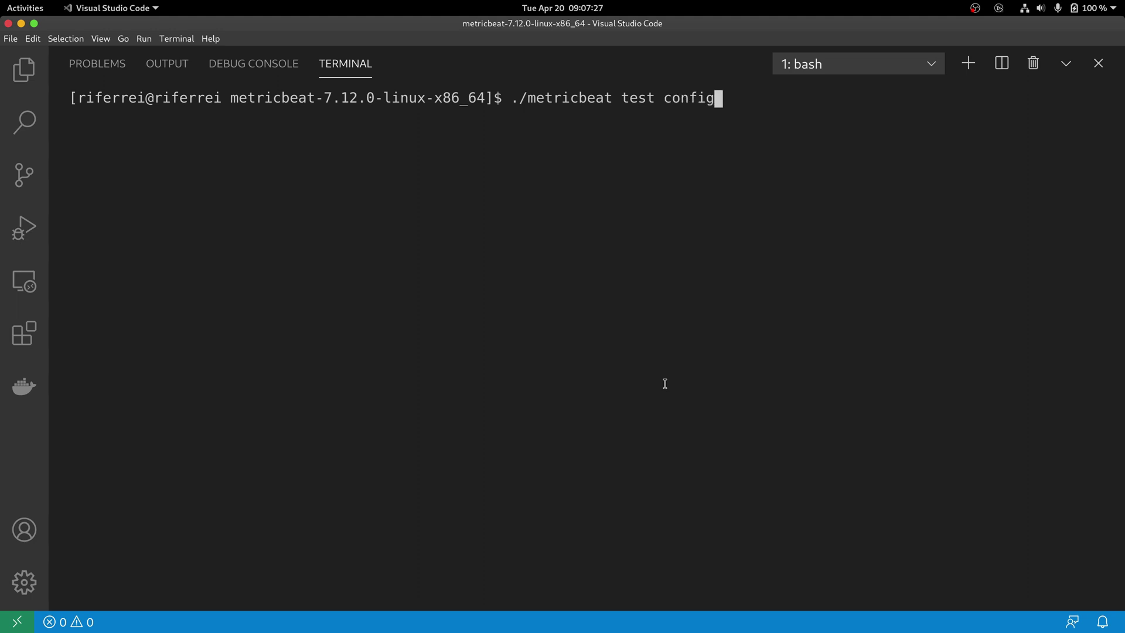
pyautogui.press('Return')
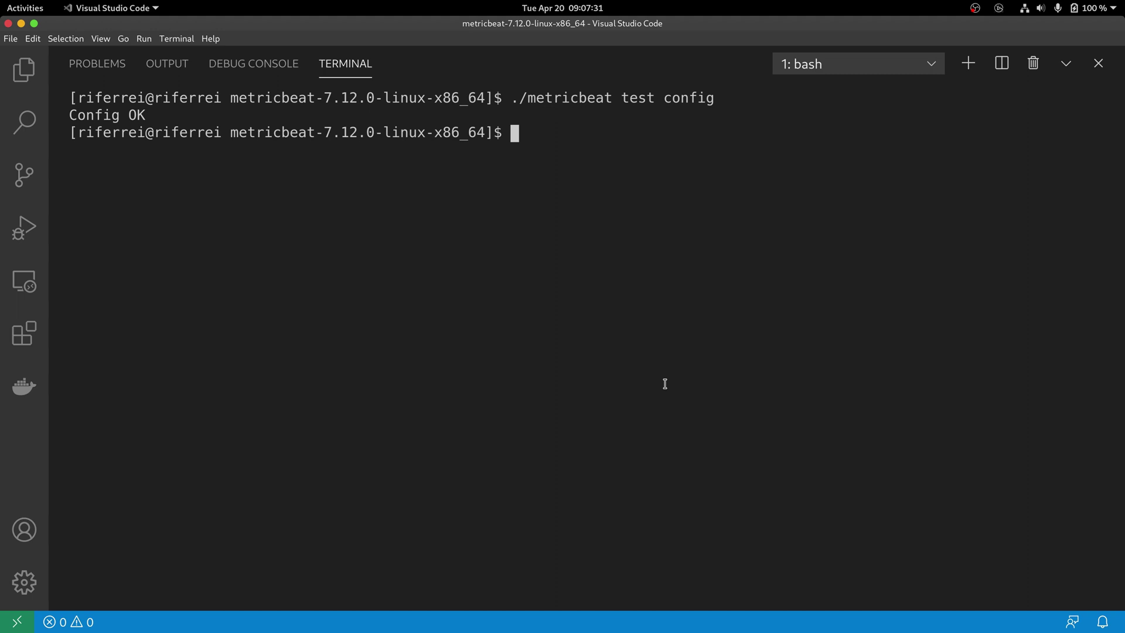
pyautogui.write('./metricbeat test output')
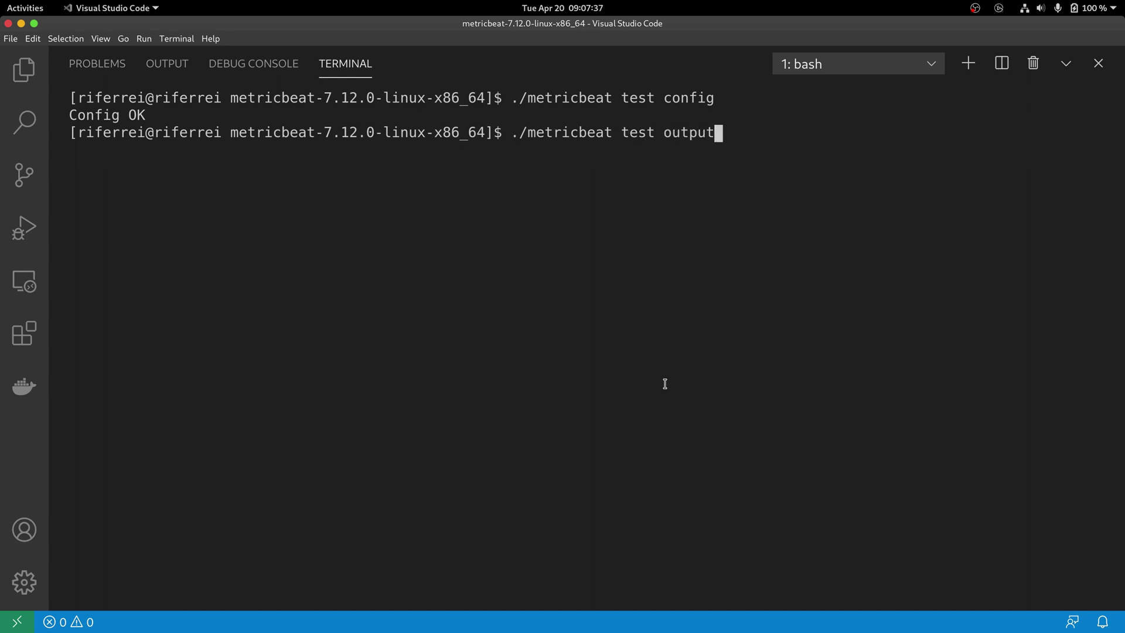
pyautogui.press('Return')
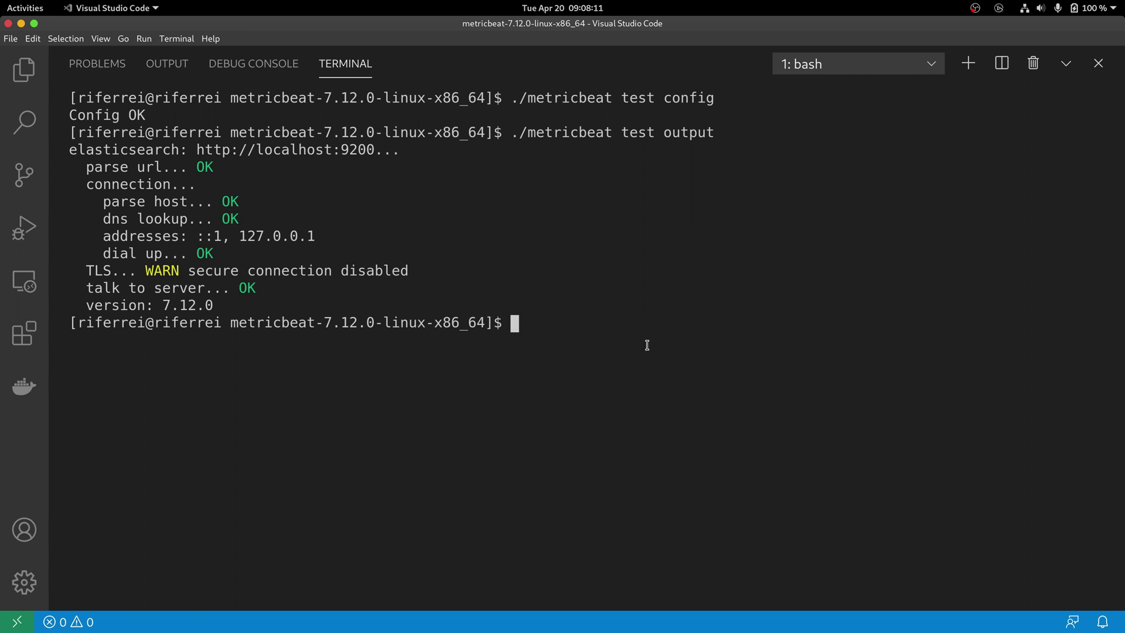
# - Switch to Kibana in Google Chrome and check the existing indices and index patterns in Stack Management
pyautogui.press('super')
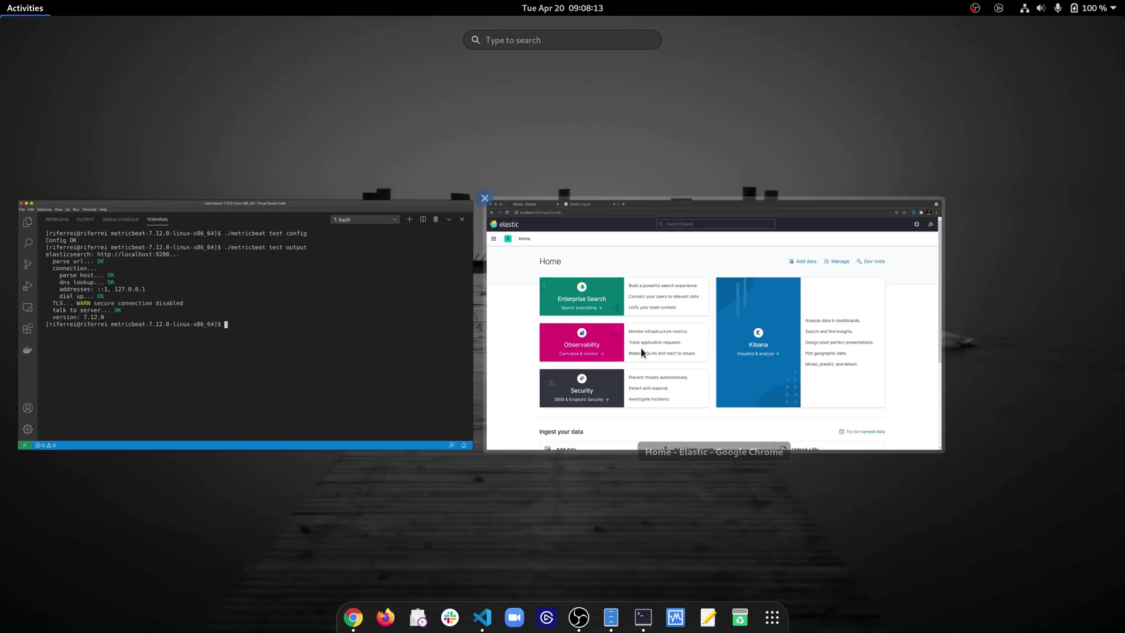
pyautogui.click(641, 347)
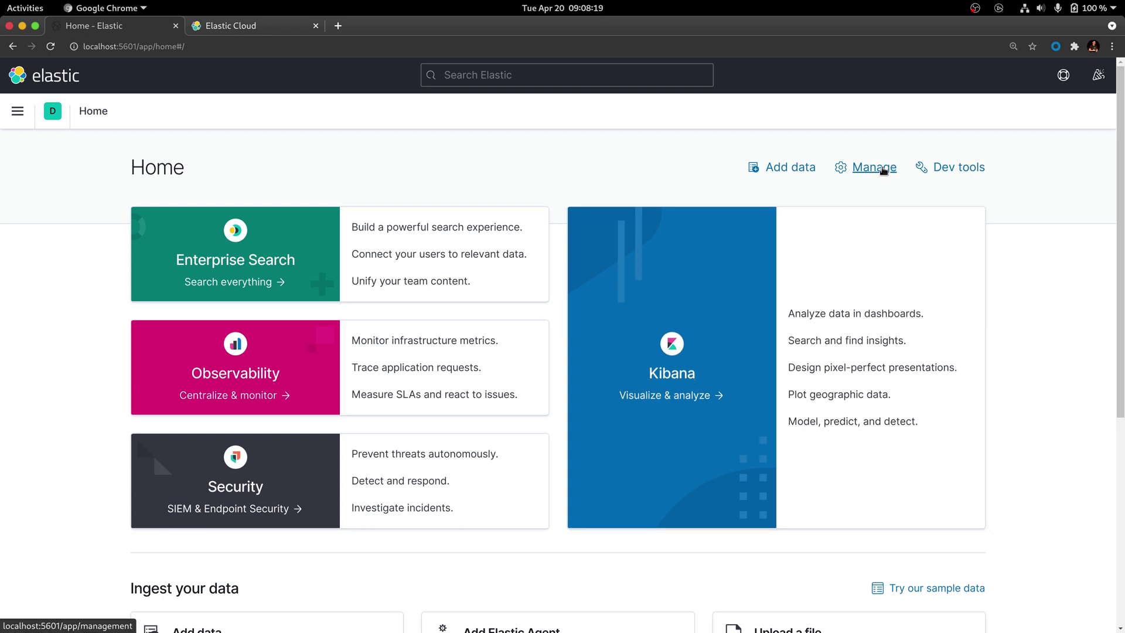
pyautogui.click(884, 171)
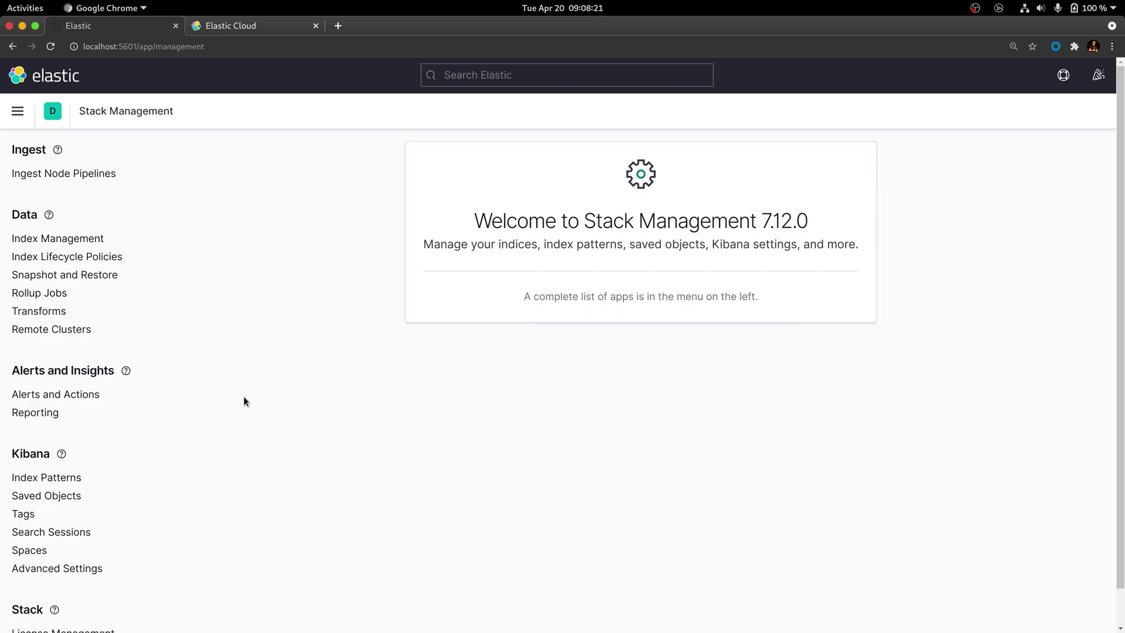
pyautogui.click(59, 239)
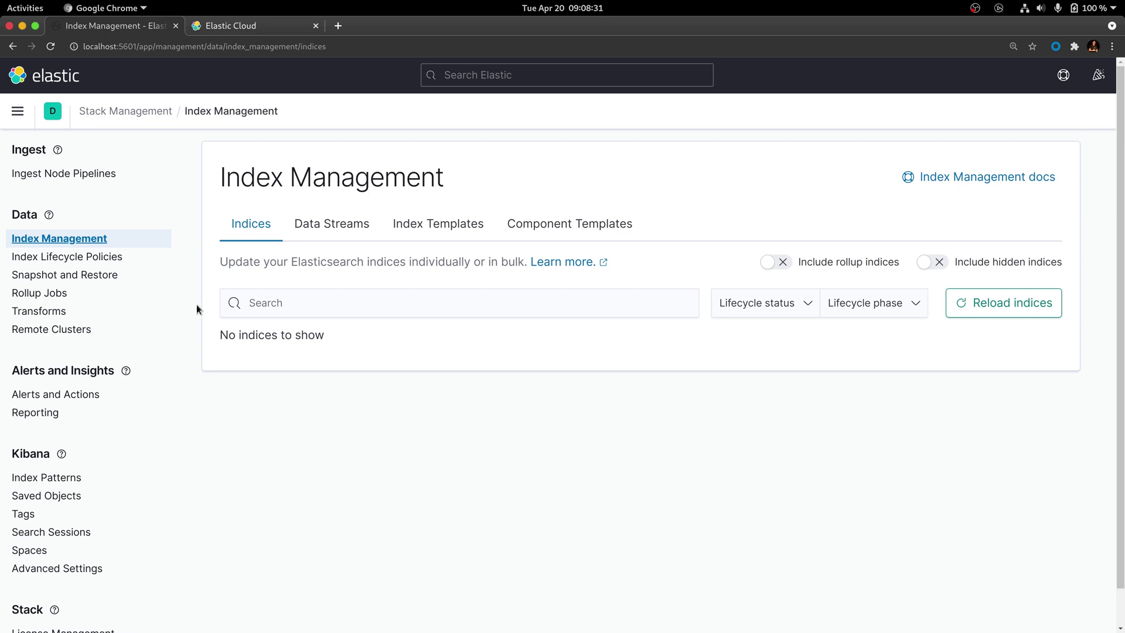
pyautogui.click(66, 477)
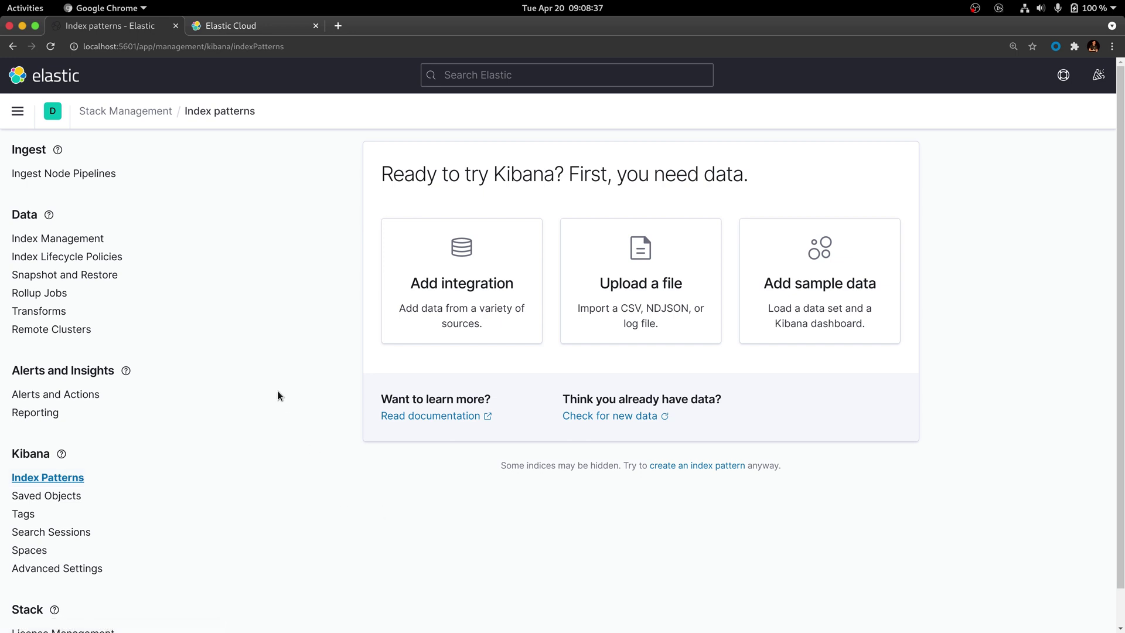
# - Switch to Visual Studio Code and load Metricbeat's index setup and dashboards by running ./metricbeat setup in the terminal
pyautogui.hotkey('alt', 'Tab')
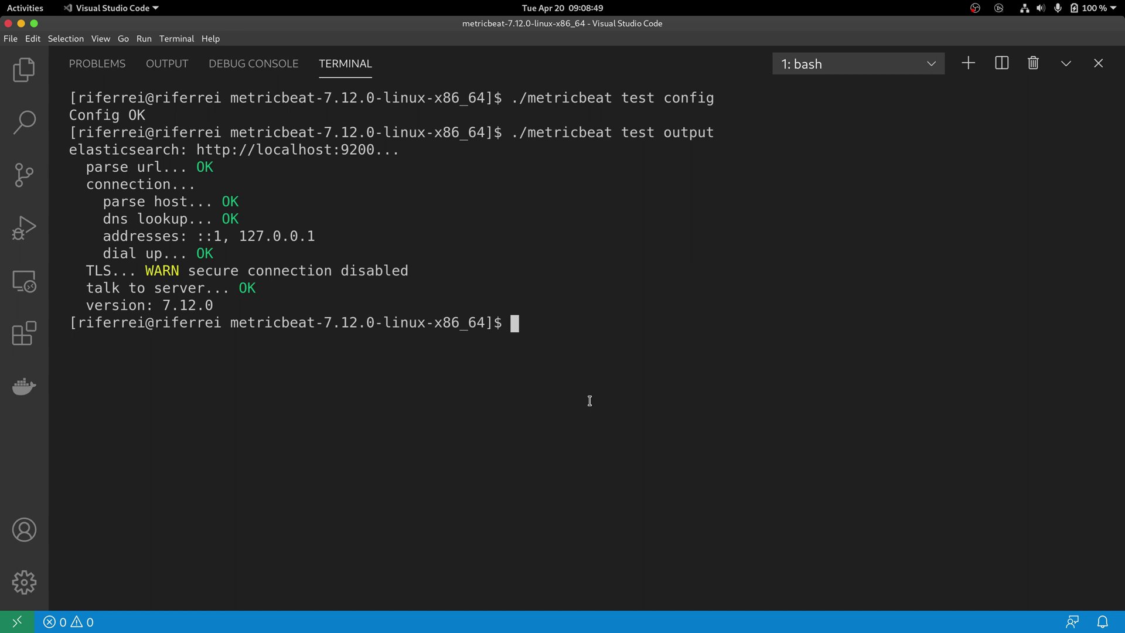
pyautogui.write('./metricbeat ')
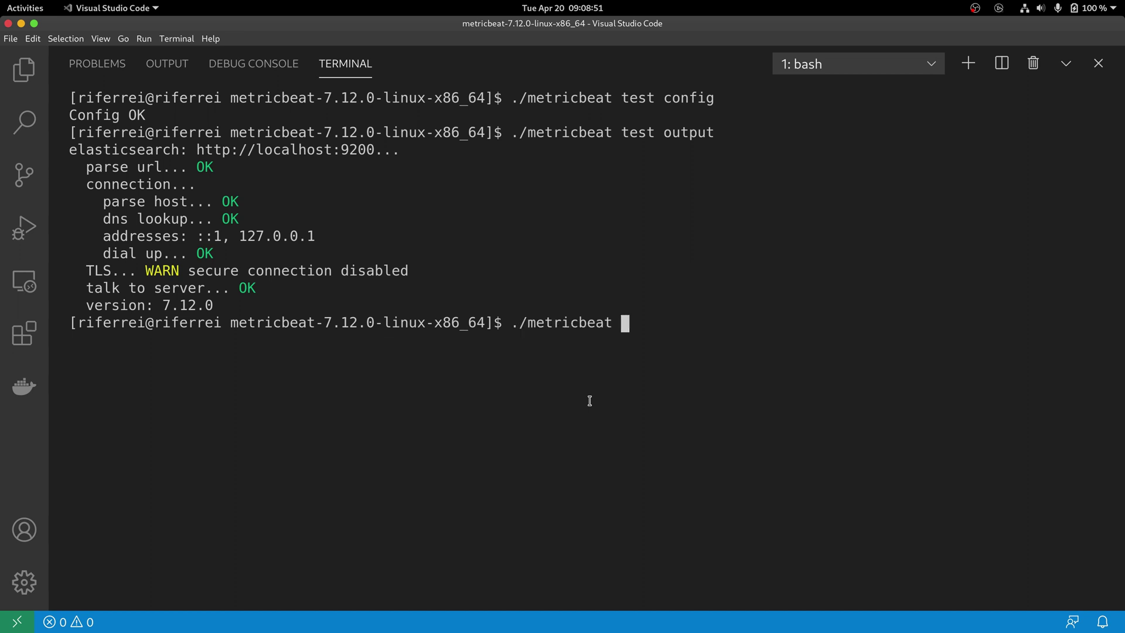
pyautogui.write('setup')
pyautogui.press('Return')
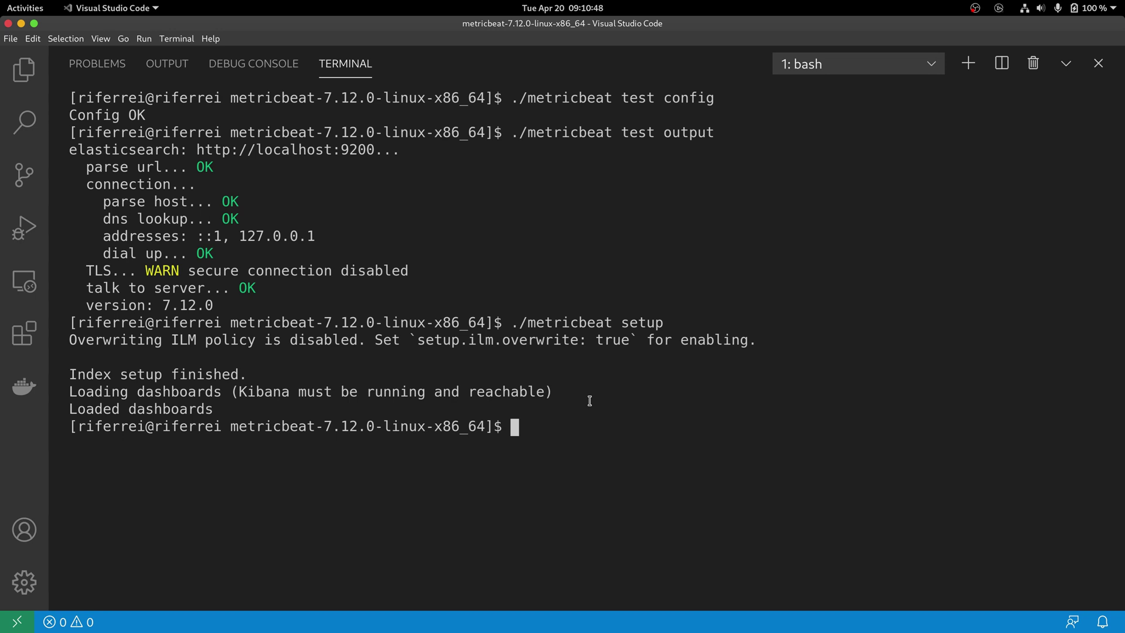
# - Switch to the local Kibana in Google Chrome and recheck the indices and index patterns in Stack Management
pyautogui.hotkey('alt', 'Tab')
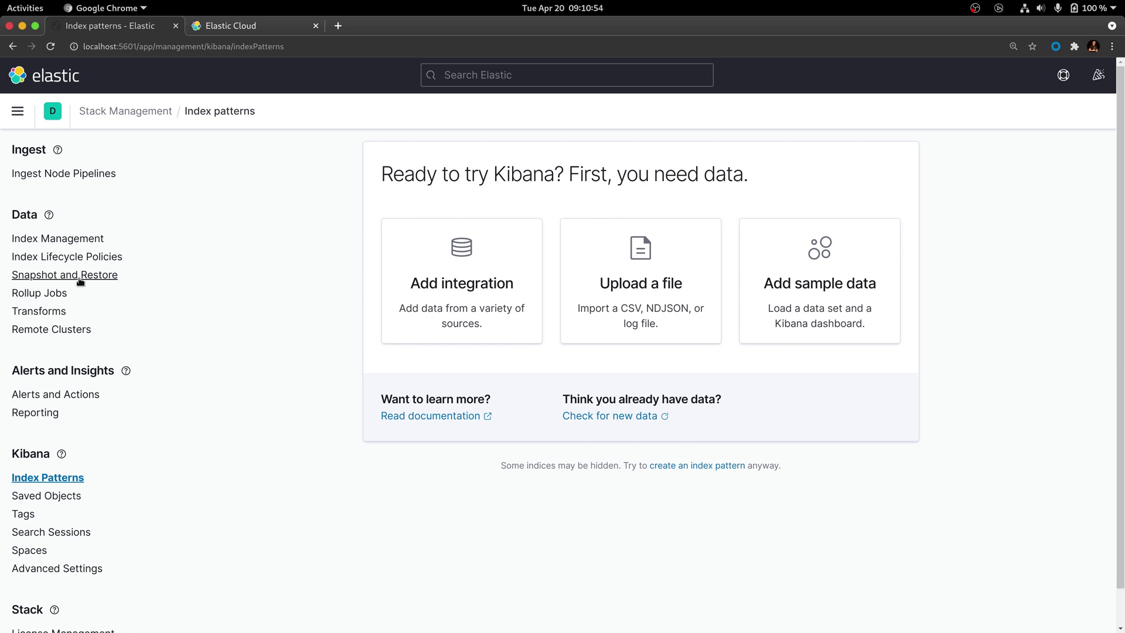
pyautogui.click(75, 241)
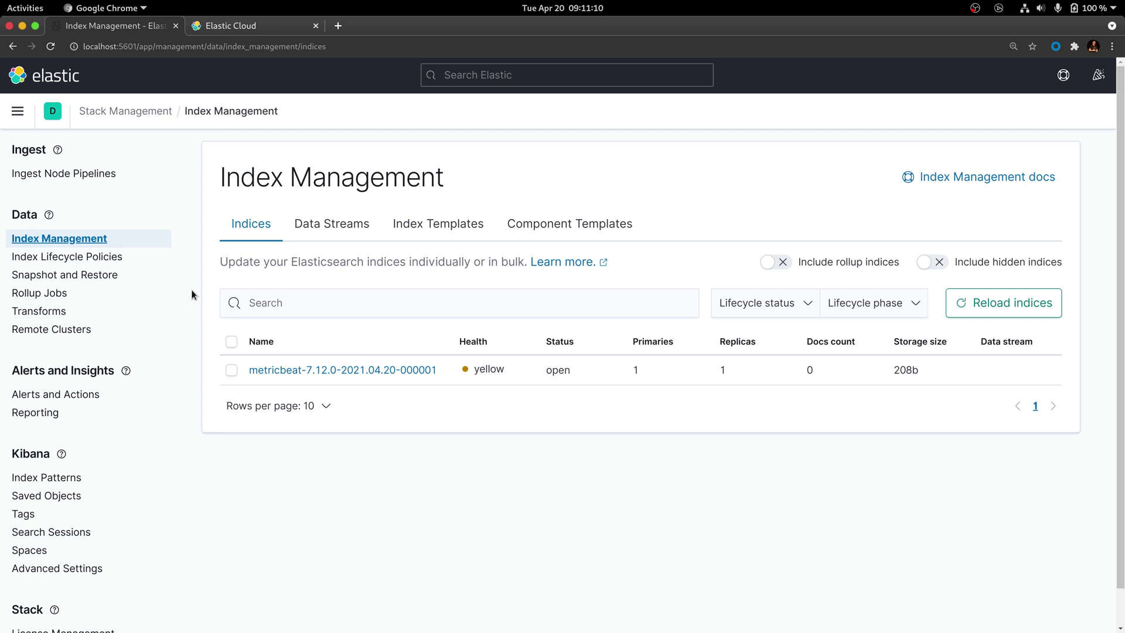
pyautogui.click(57, 475)
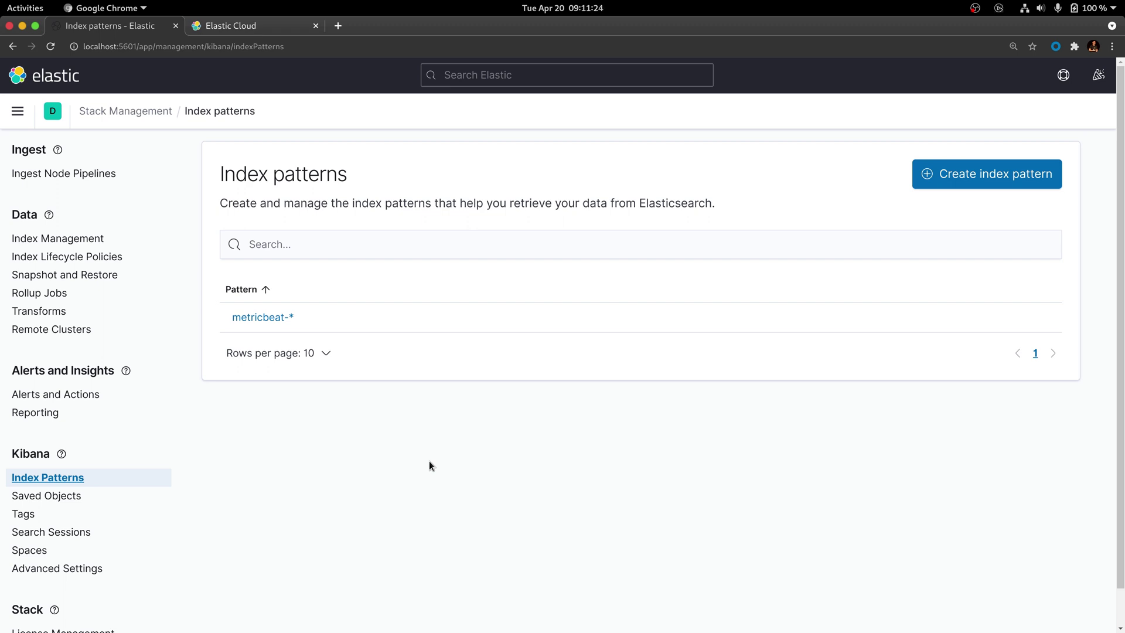
# - Switch to Visual Studio Code and start collecting metrics by running ./metricbeat in the terminal
pyautogui.hotkey('alt', 'Tab')
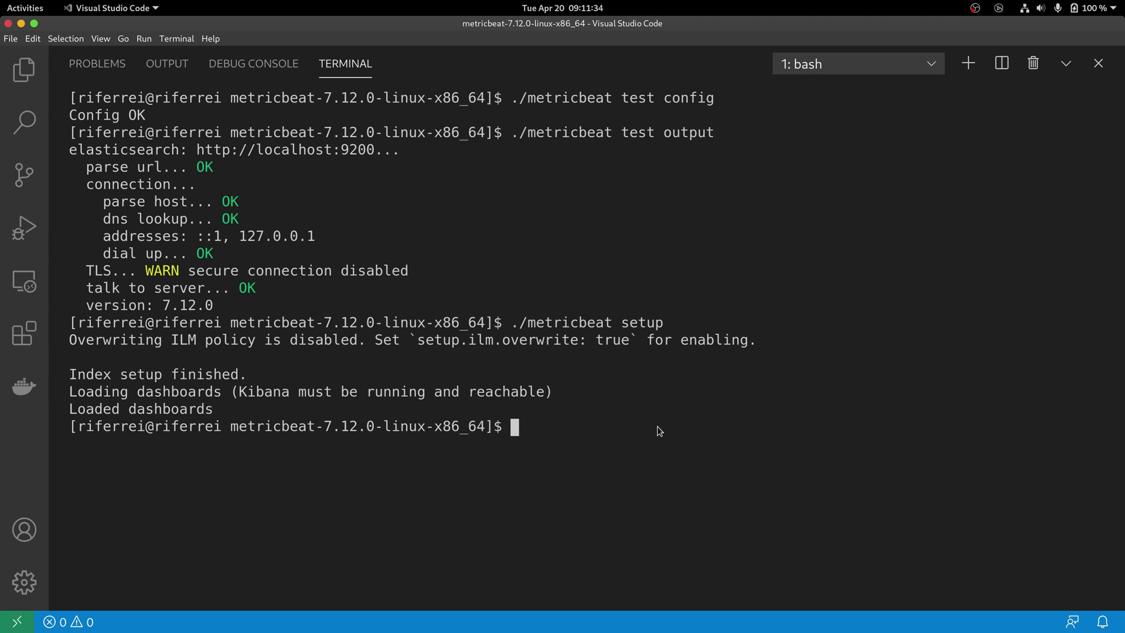
pyautogui.write('./metricbeat')
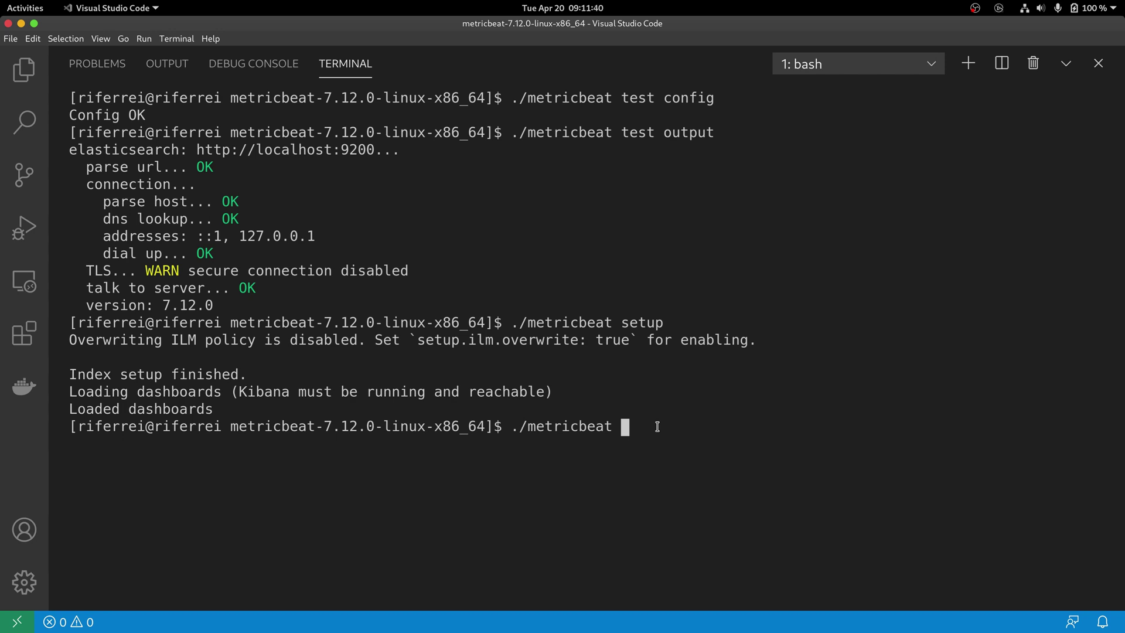
pyautogui.press('Return')
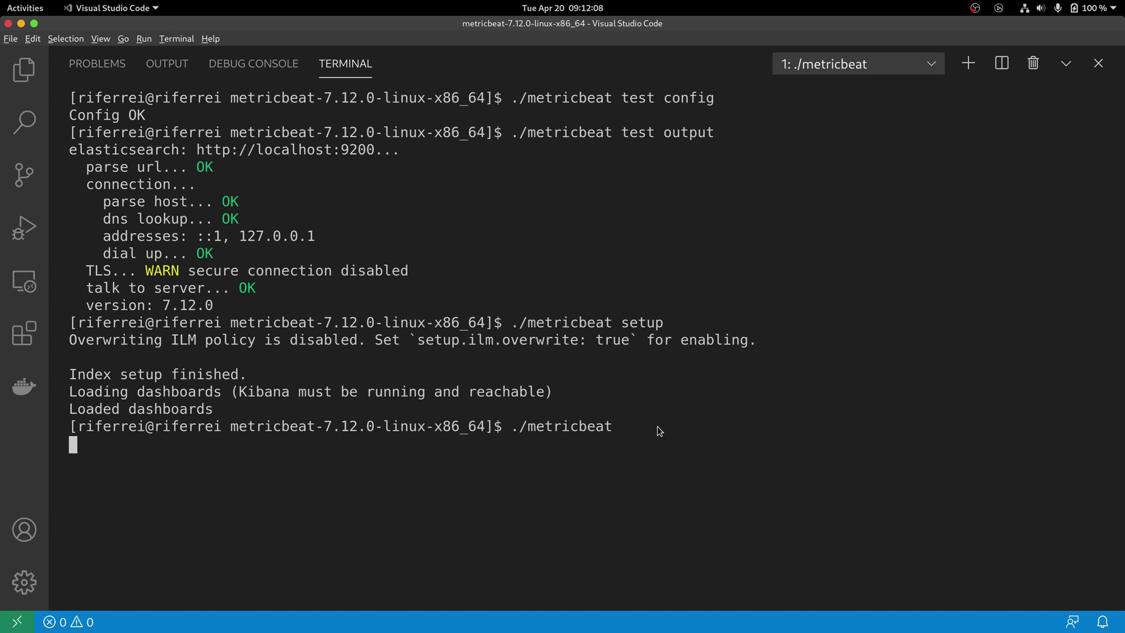
# - Switch to the local Kibana in Google Chrome and open the Metrics inventory under Observability
pyautogui.hotkey('alt', 'Tab')
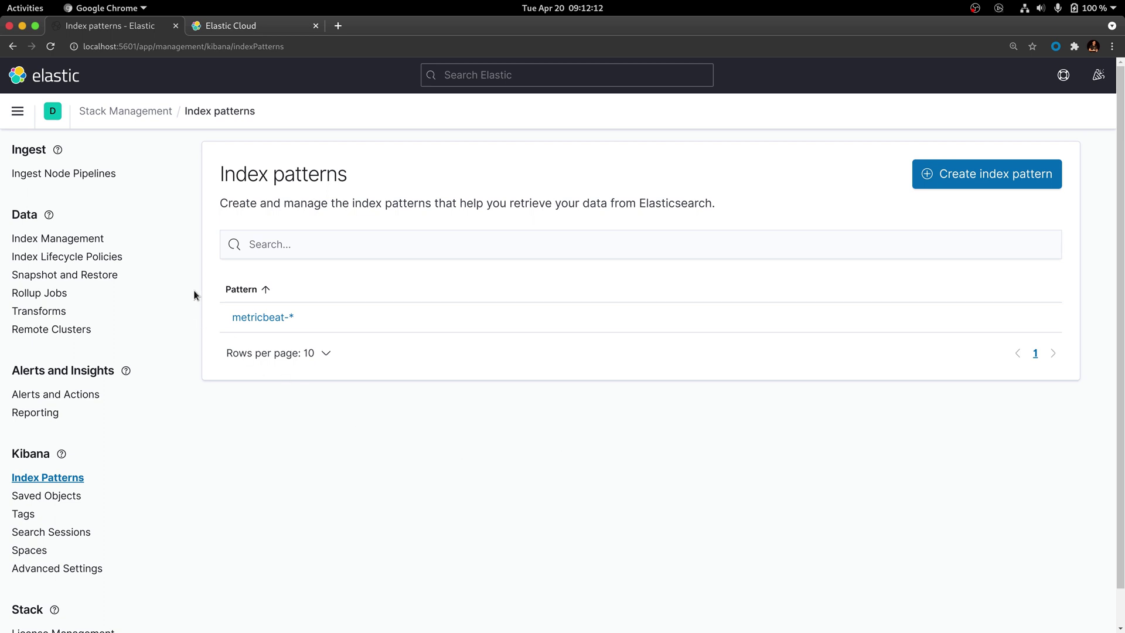
pyautogui.click(17, 111)
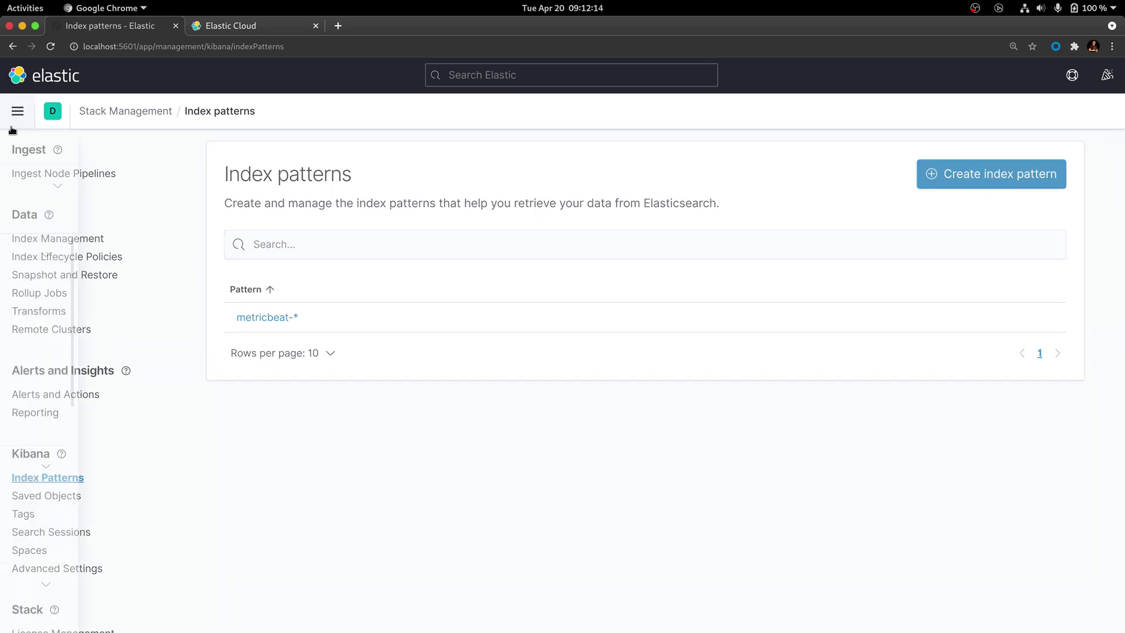
pyautogui.scroll(-3, 77, 376)
pyautogui.scroll(-2, 76, 376)
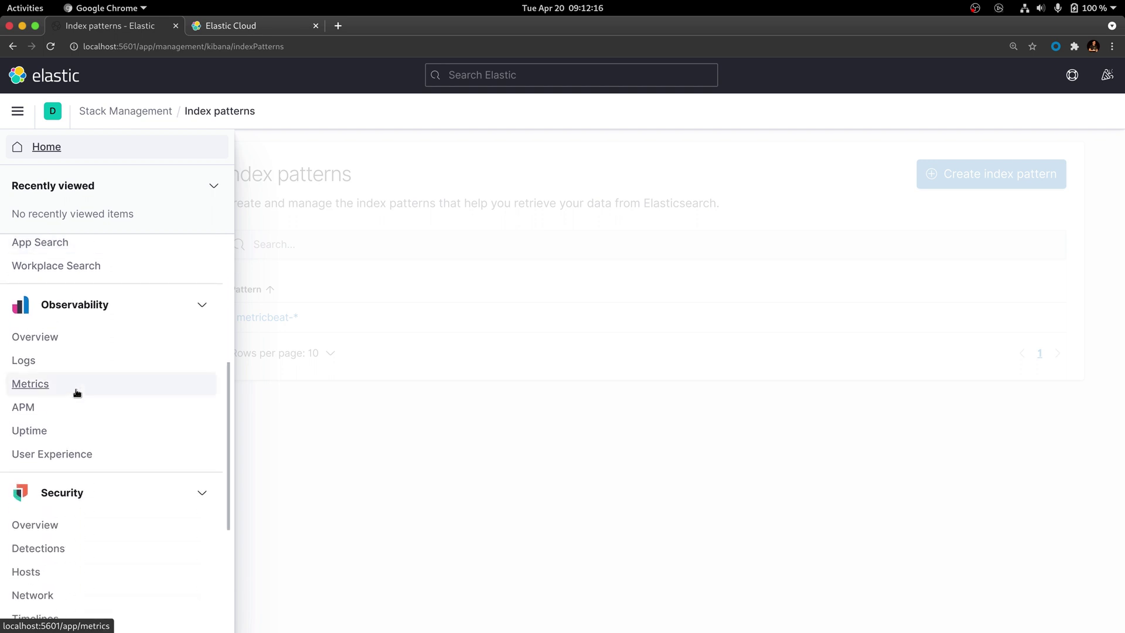
pyautogui.click(31, 384)
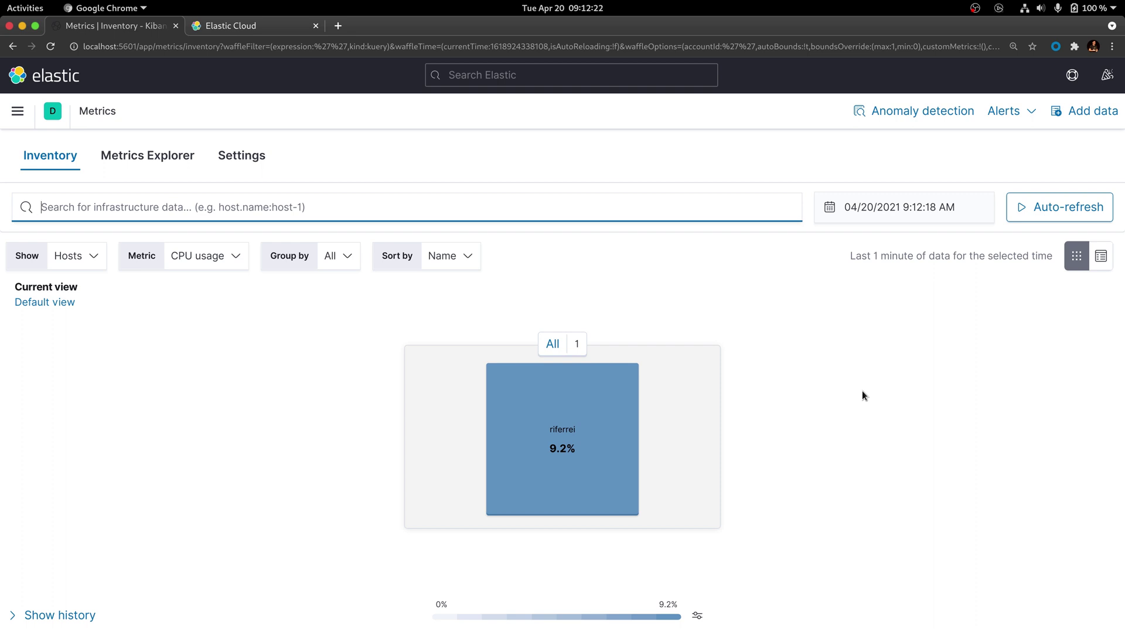
# - Examine the CPU, load, memory and network charts of the host in the inventory, and close its details
pyautogui.moveTo(605, 426)
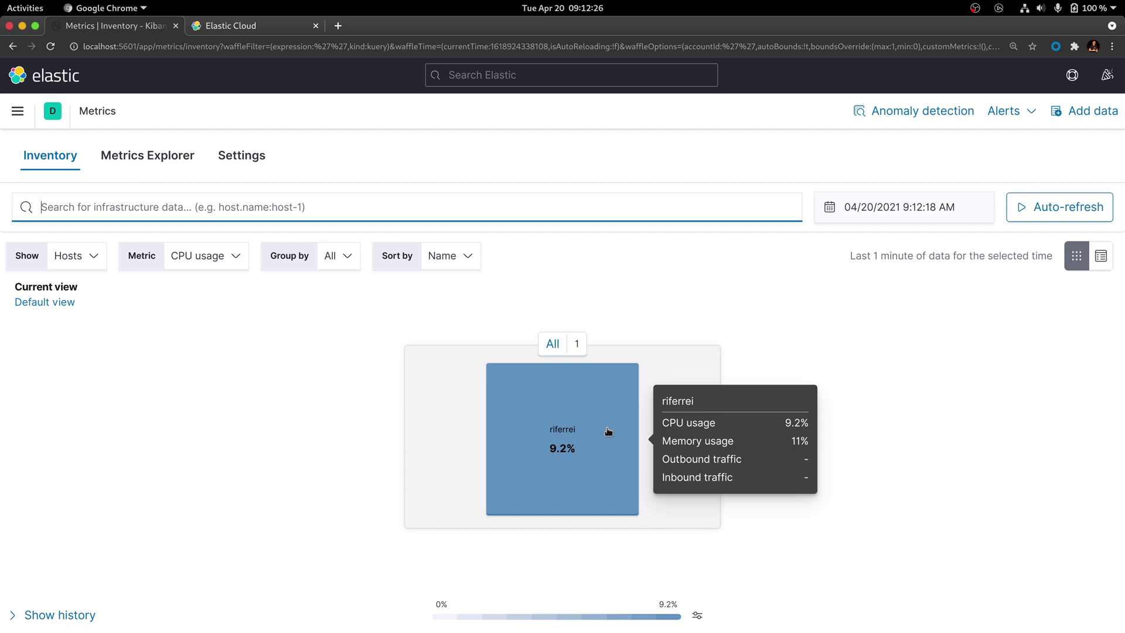
pyautogui.click(537, 419)
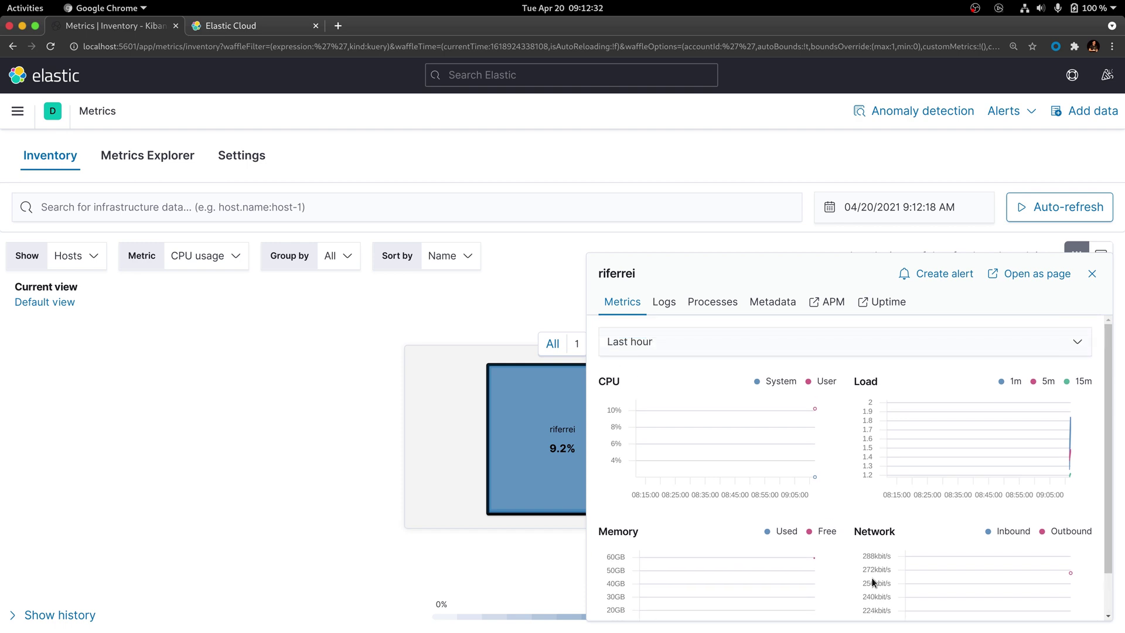
pyautogui.scroll(-2, 871, 582)
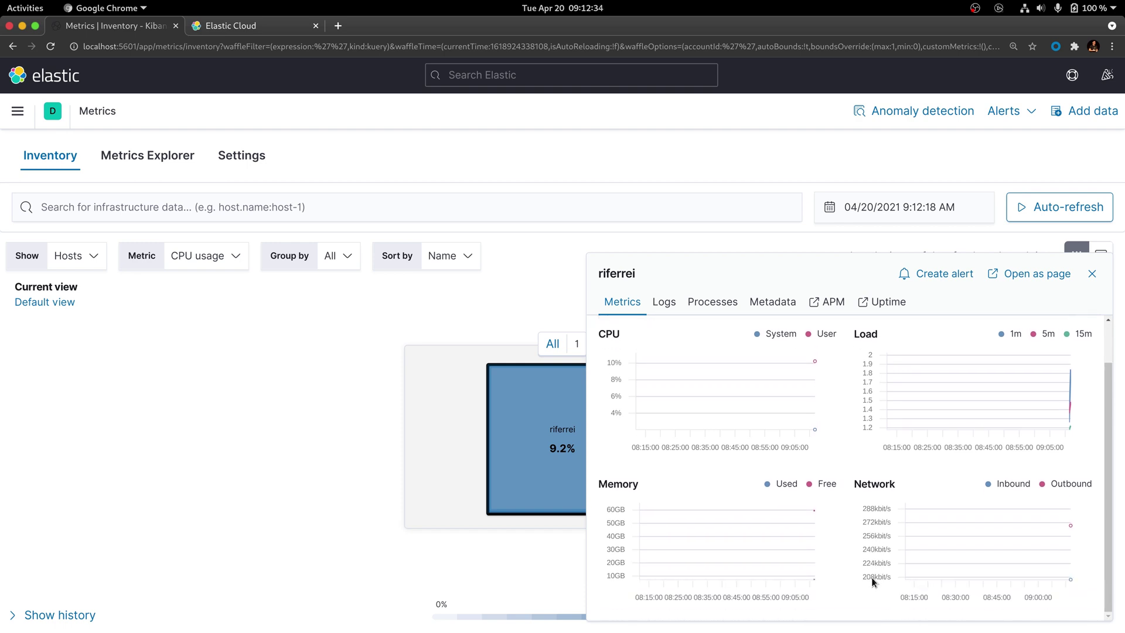
pyautogui.scroll(2, 871, 577)
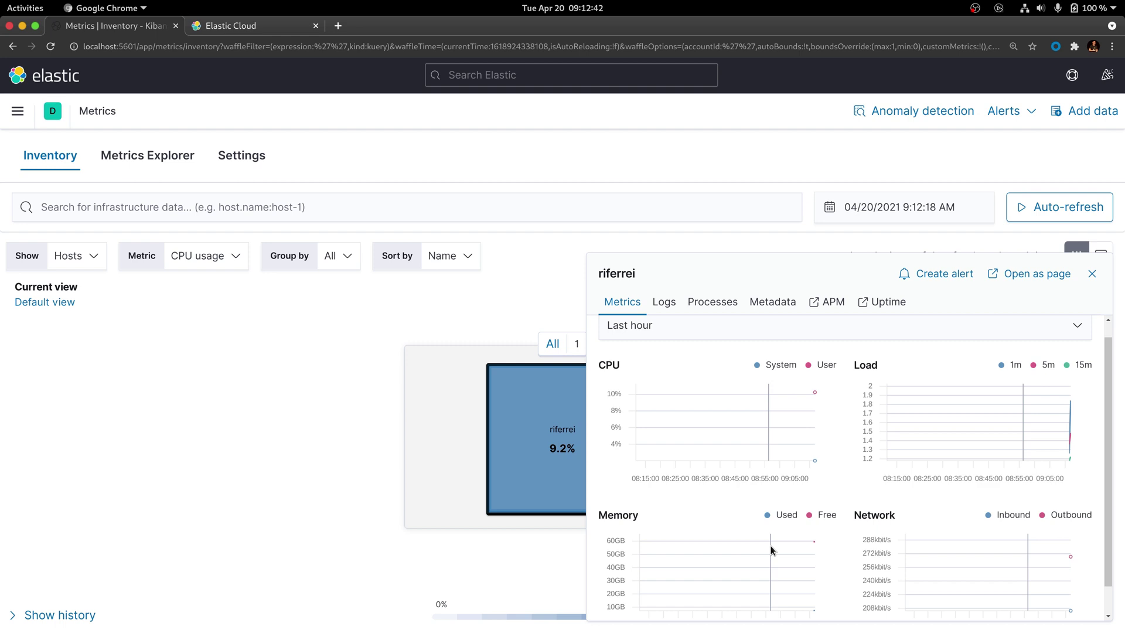
pyautogui.click(275, 403)
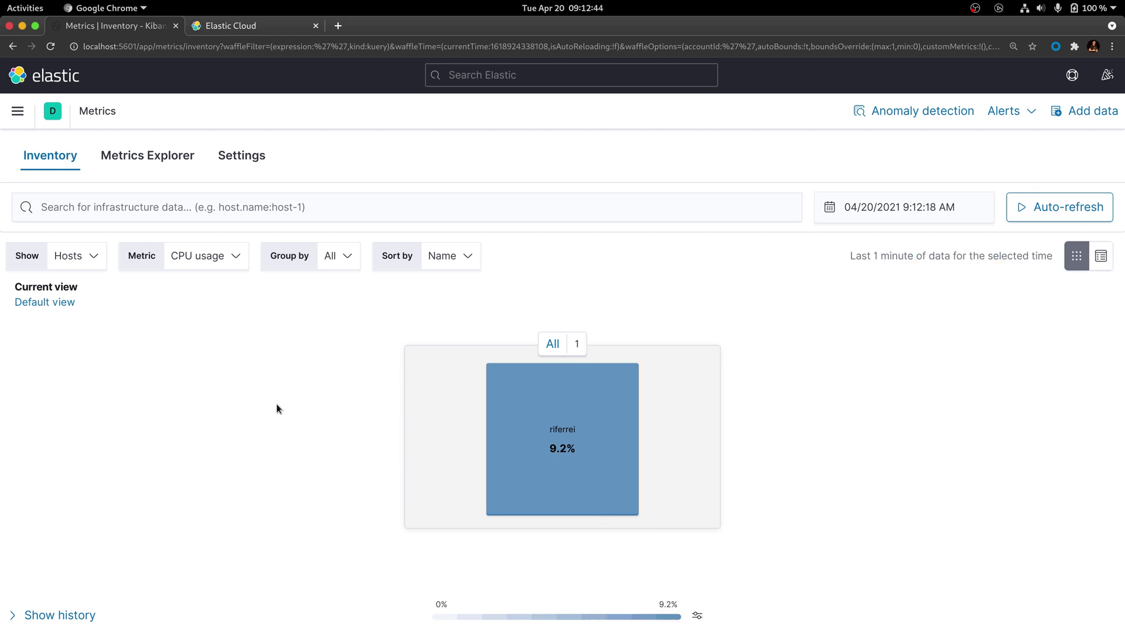
# - Open Discover for the metricbeat-* data and expand the newest document to view its fields as a table
pyautogui.click(18, 111)
pyautogui.click(44, 310)
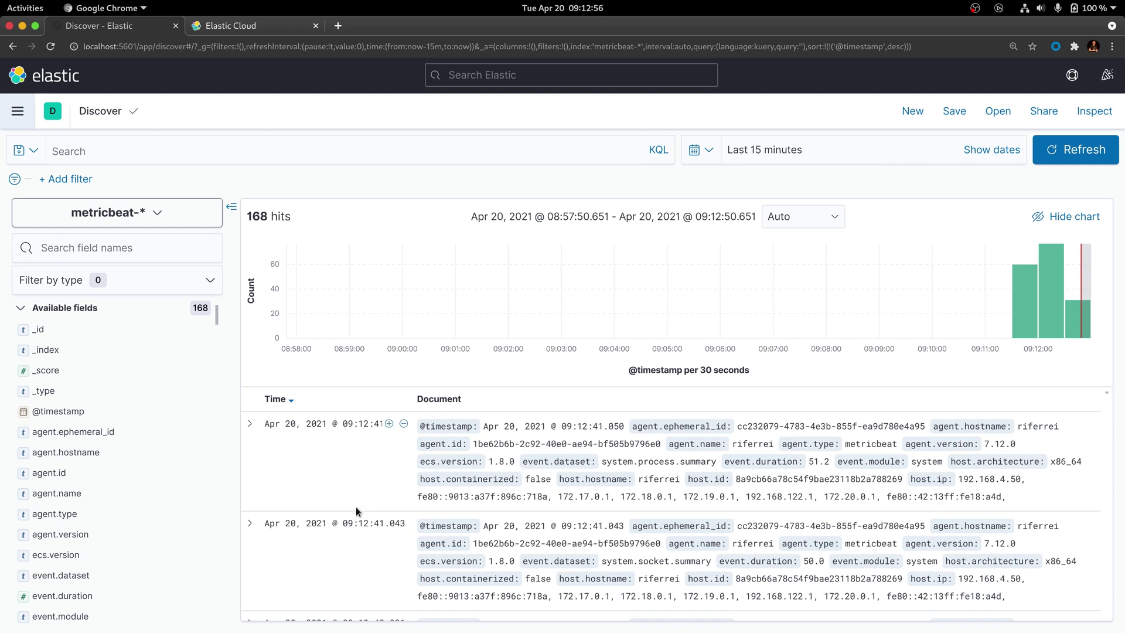
pyautogui.click(250, 426)
pyautogui.scroll(-3, 437, 512)
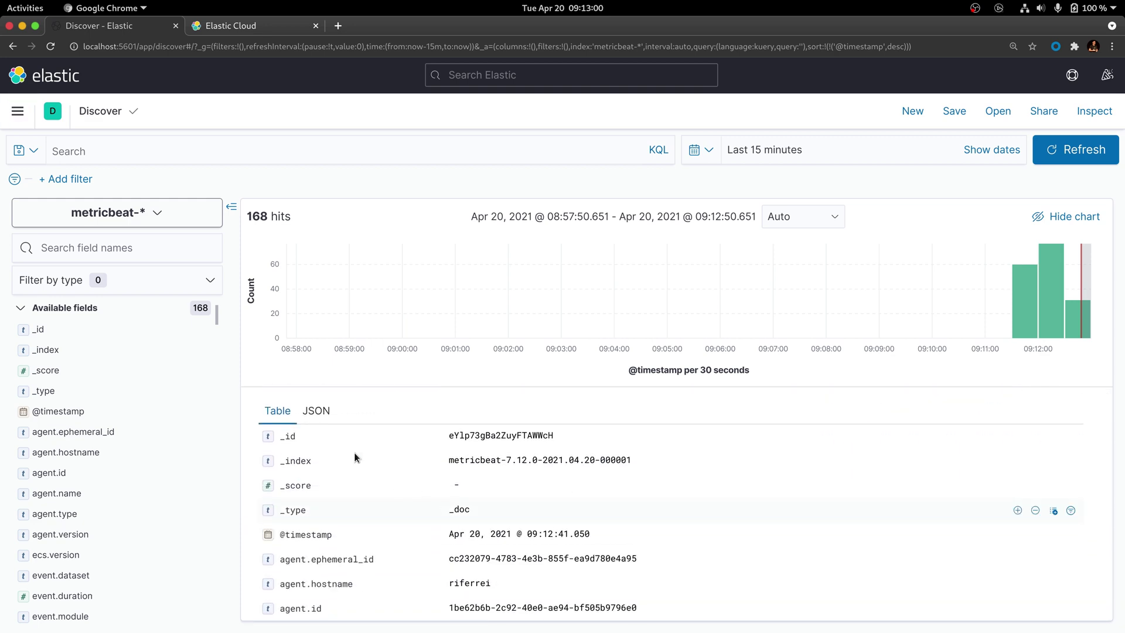
# - Show the expanded document as JSON and read through it to the end
pyautogui.click(319, 411)
pyautogui.scroll(-3, 715, 507)
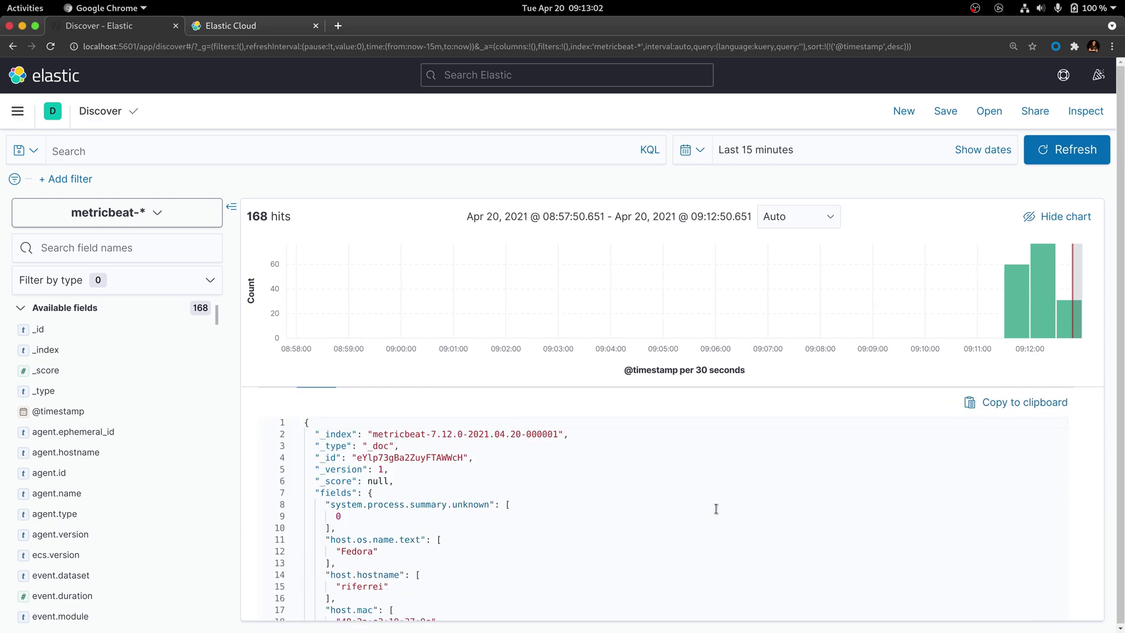
pyautogui.scroll(-5, 716, 508)
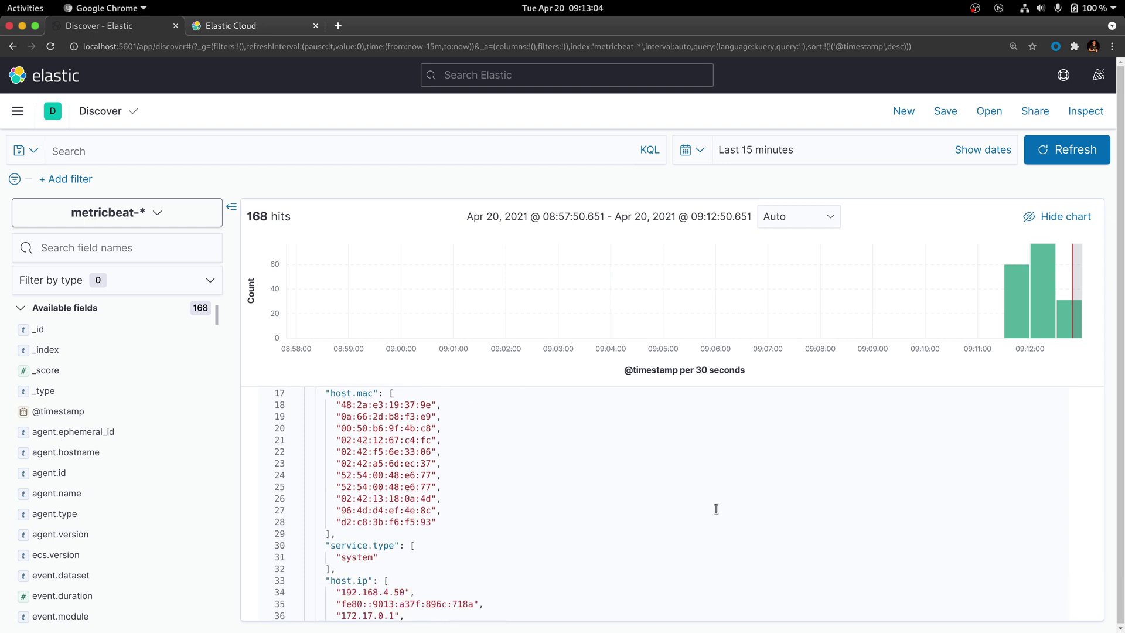
pyautogui.scroll(-2, 716, 508)
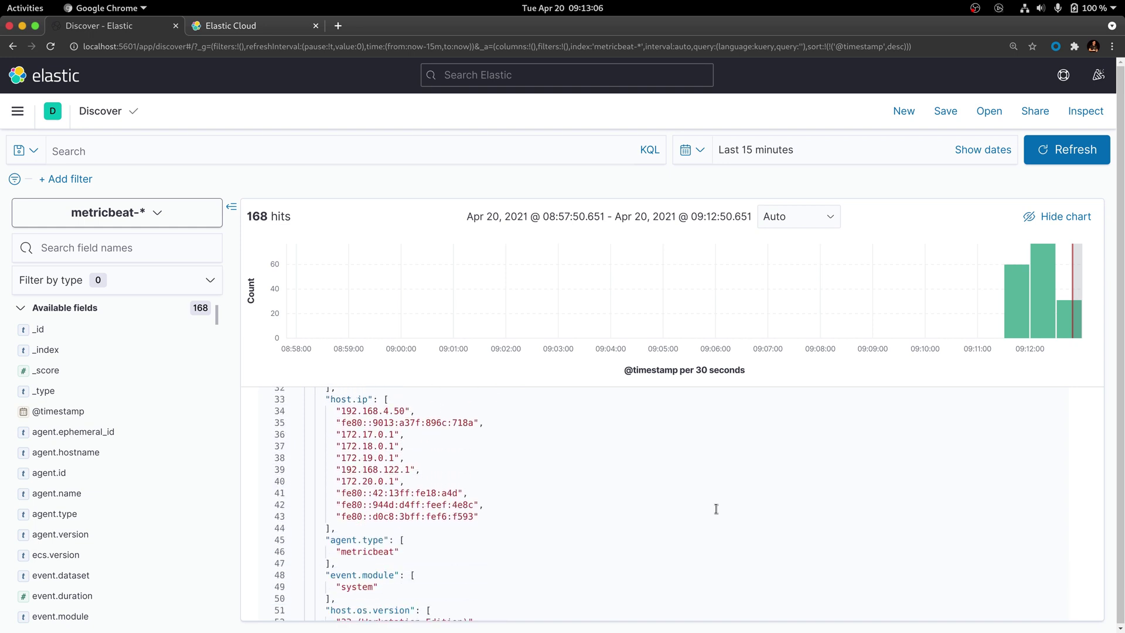
pyautogui.scroll(-8, 716, 509)
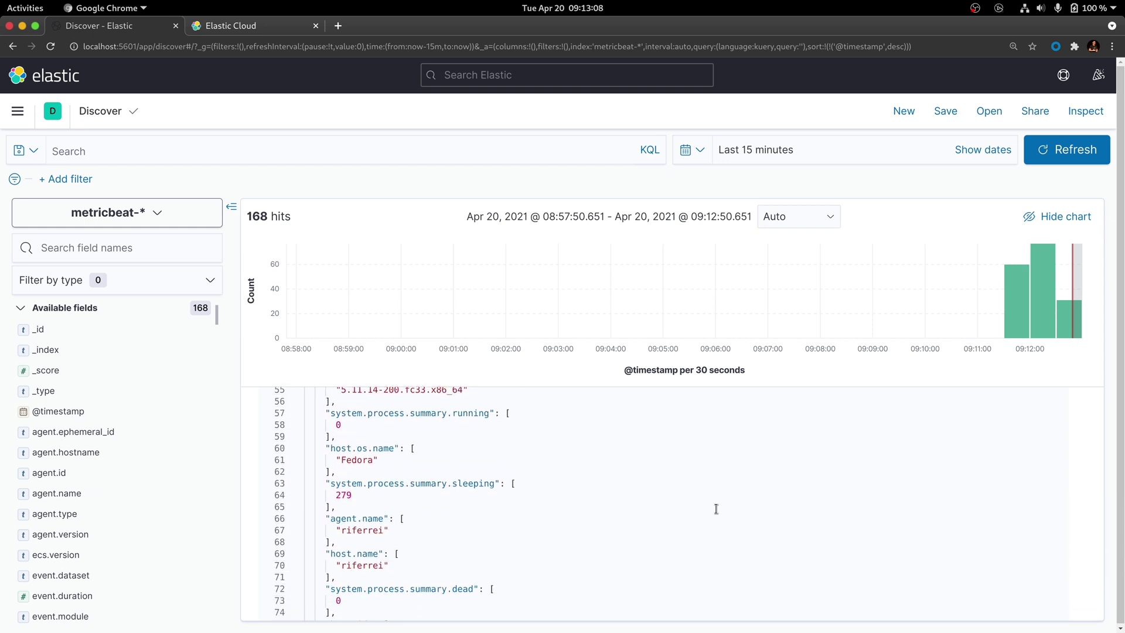
pyautogui.scroll(-10, 716, 509)
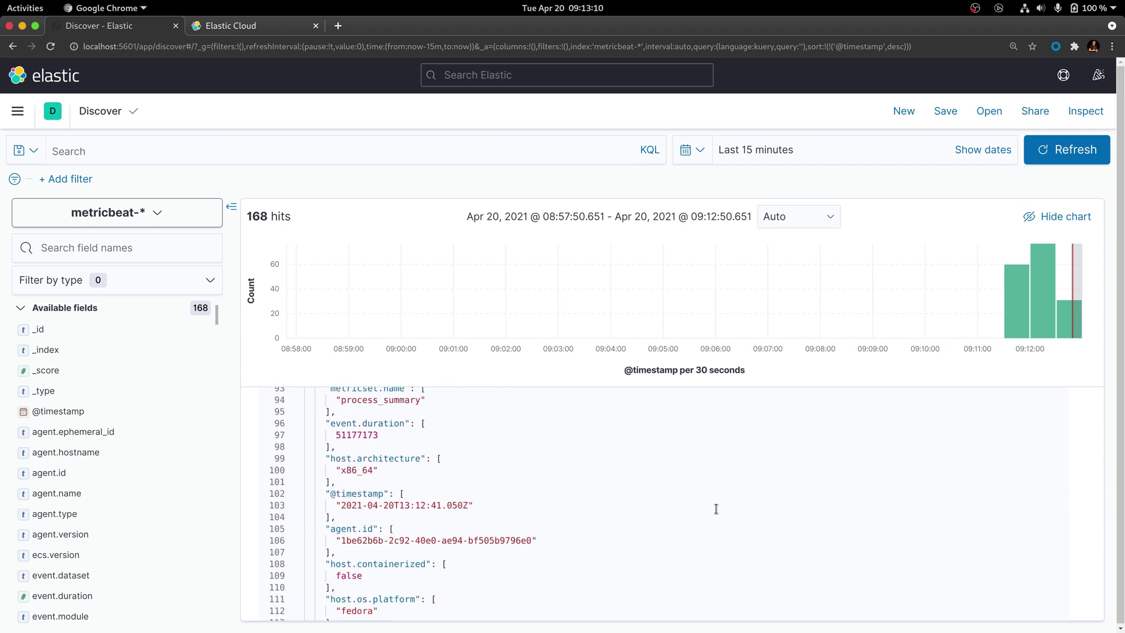
pyautogui.scroll(-4, 716, 508)
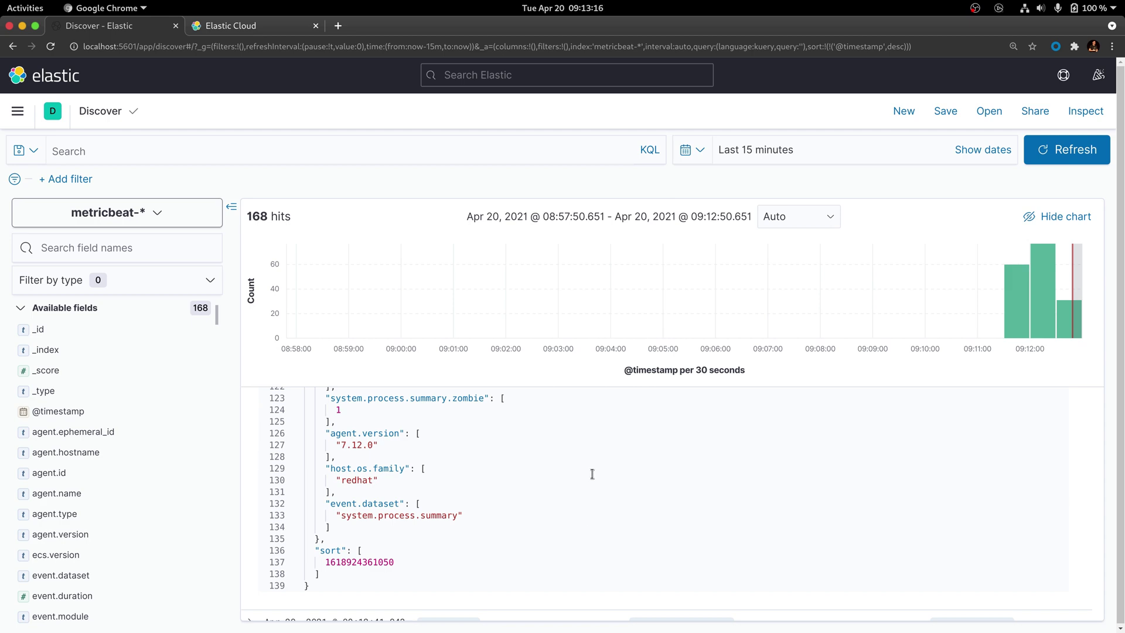
# - Switch to Visual Studio Code and stop the running Metricbeat process in the terminal
pyautogui.hotkey('alt', 'Tab')
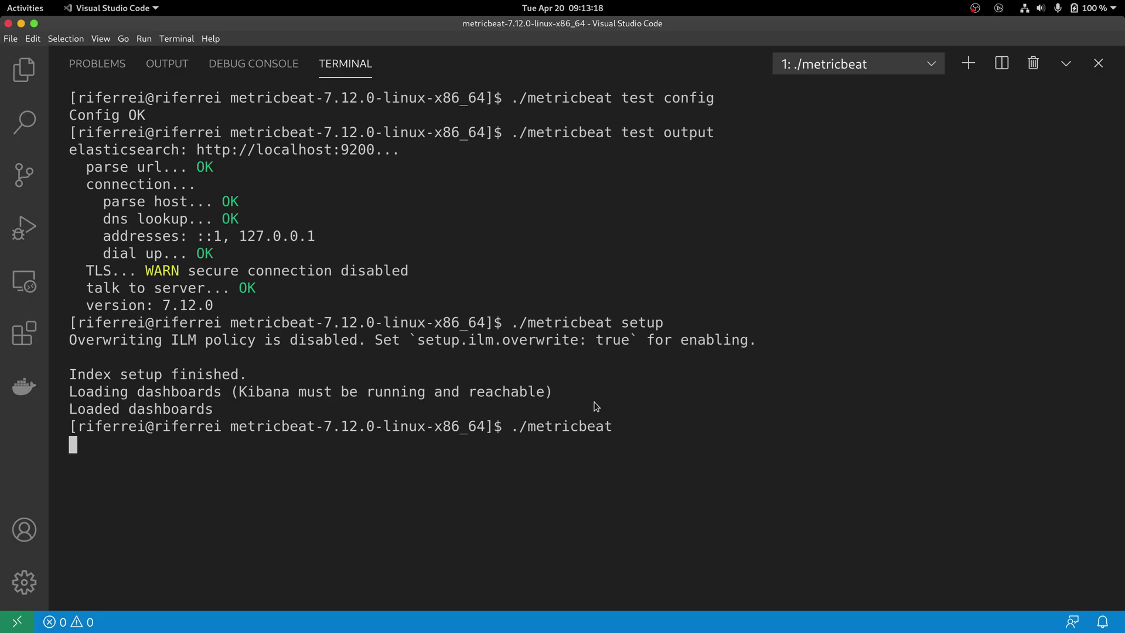
pyautogui.hotkey('ctrl', 'c')
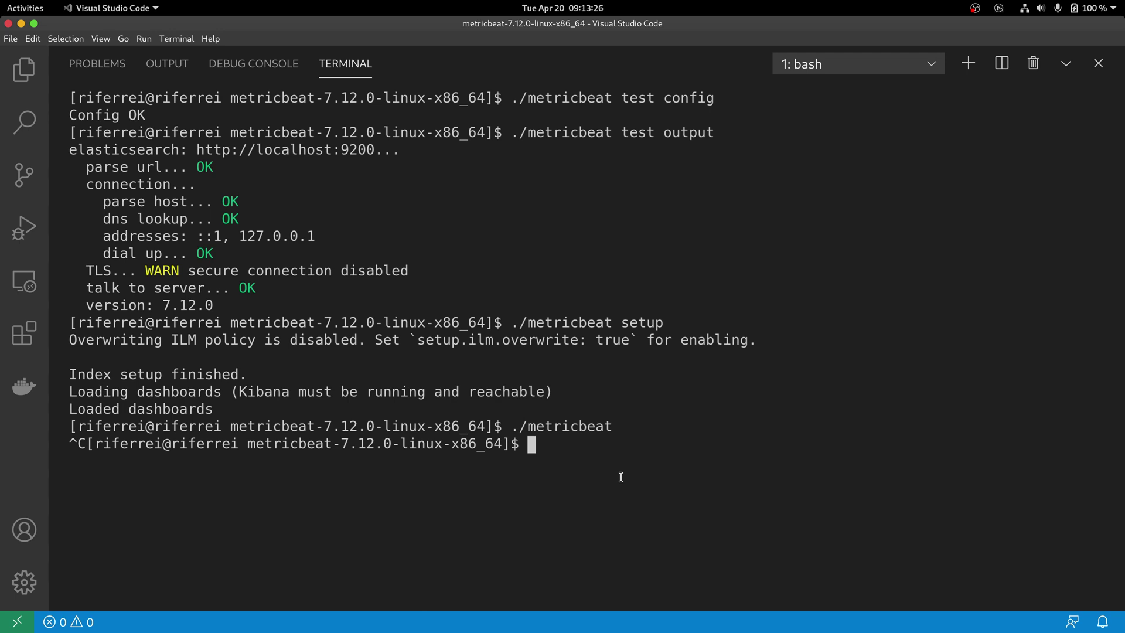
# - Switch to Elastic Cloud in Google Chrome, open the metricbeat-tutorial deployment and launch its Kibana
pyautogui.hotkey('alt', 'Tab')
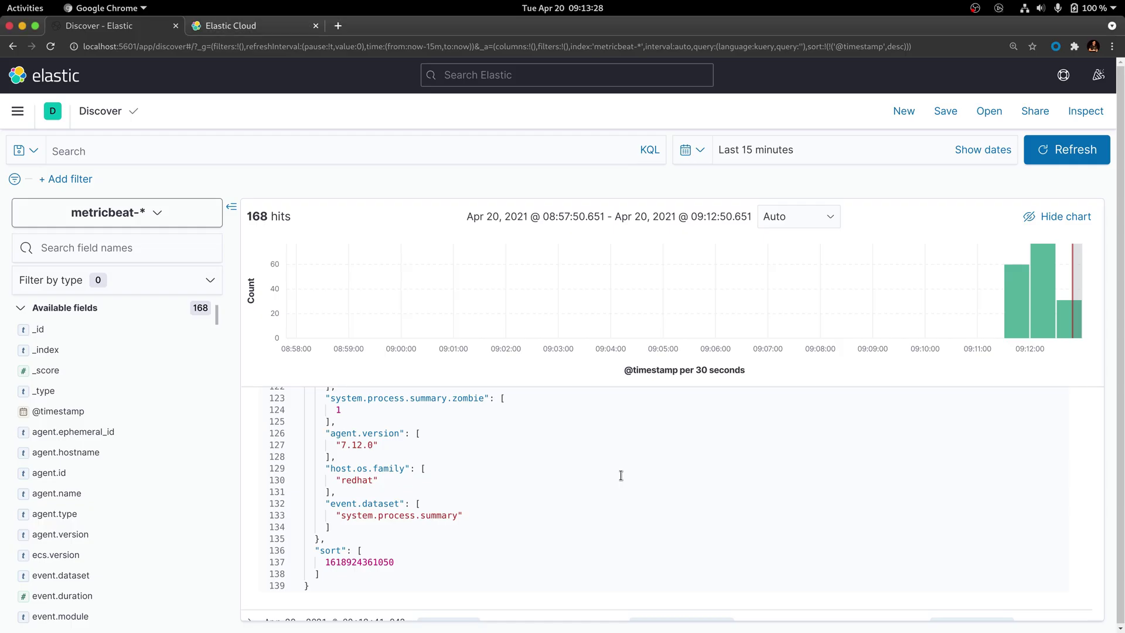
pyautogui.click(261, 30)
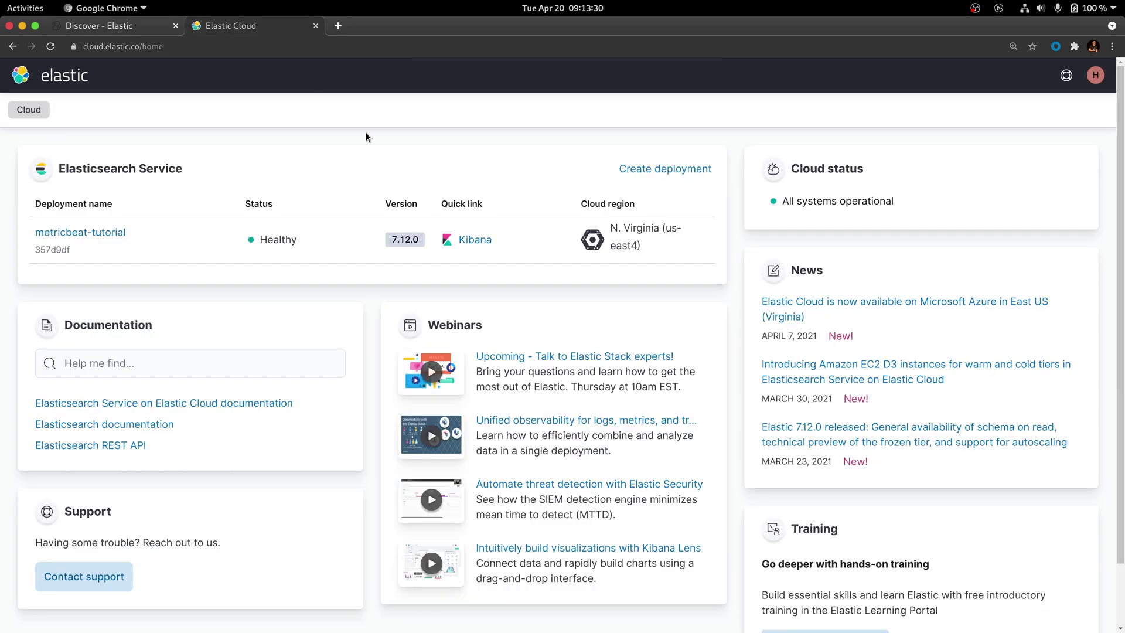
pyautogui.click(100, 234)
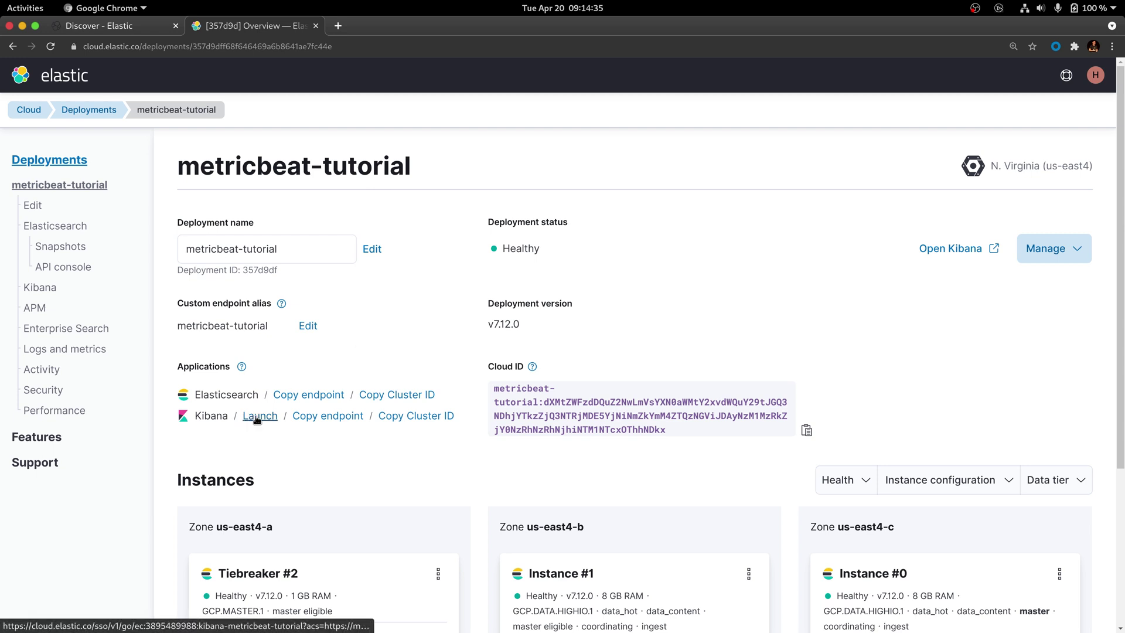
pyautogui.click(257, 416)
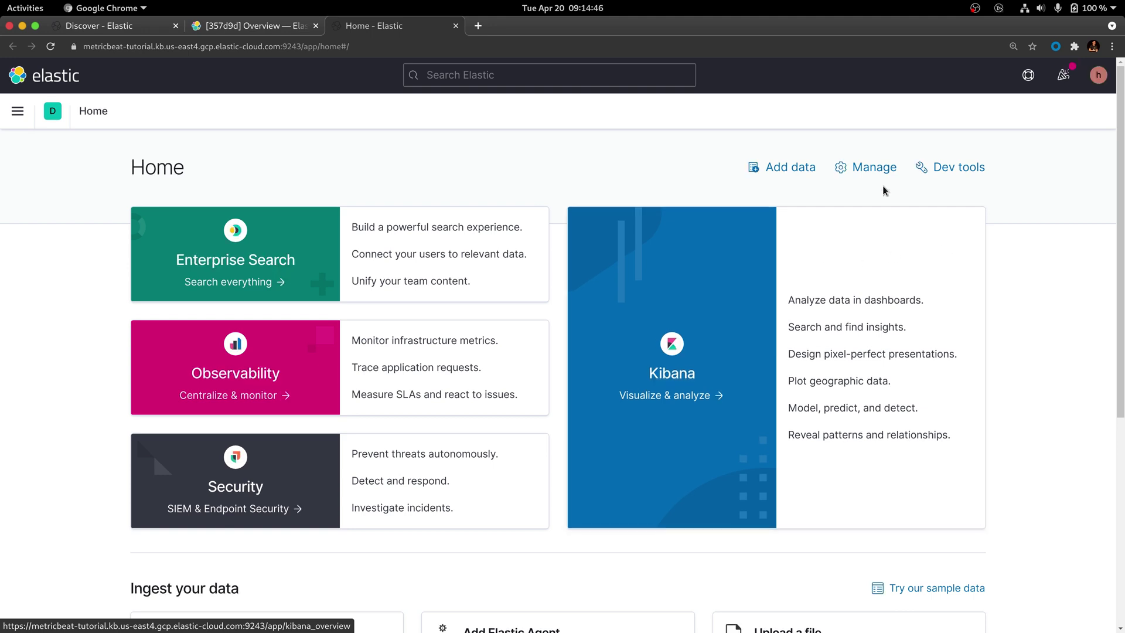
# - Check the existing indices and index patterns in the cloud deployment's Stack Management
pyautogui.click(876, 170)
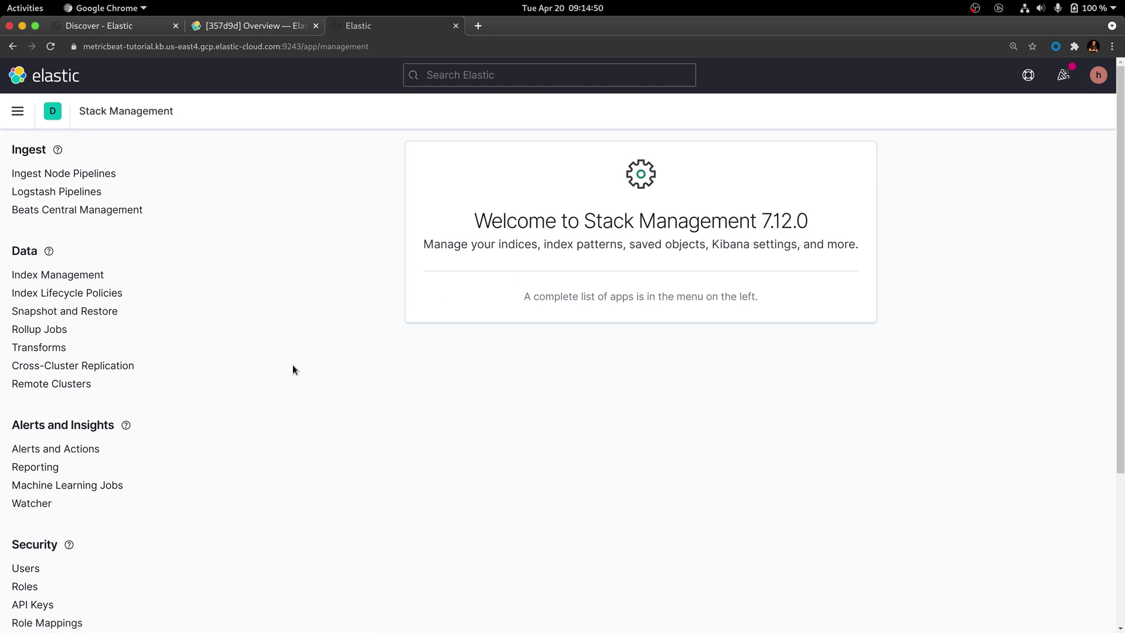
pyautogui.click(77, 277)
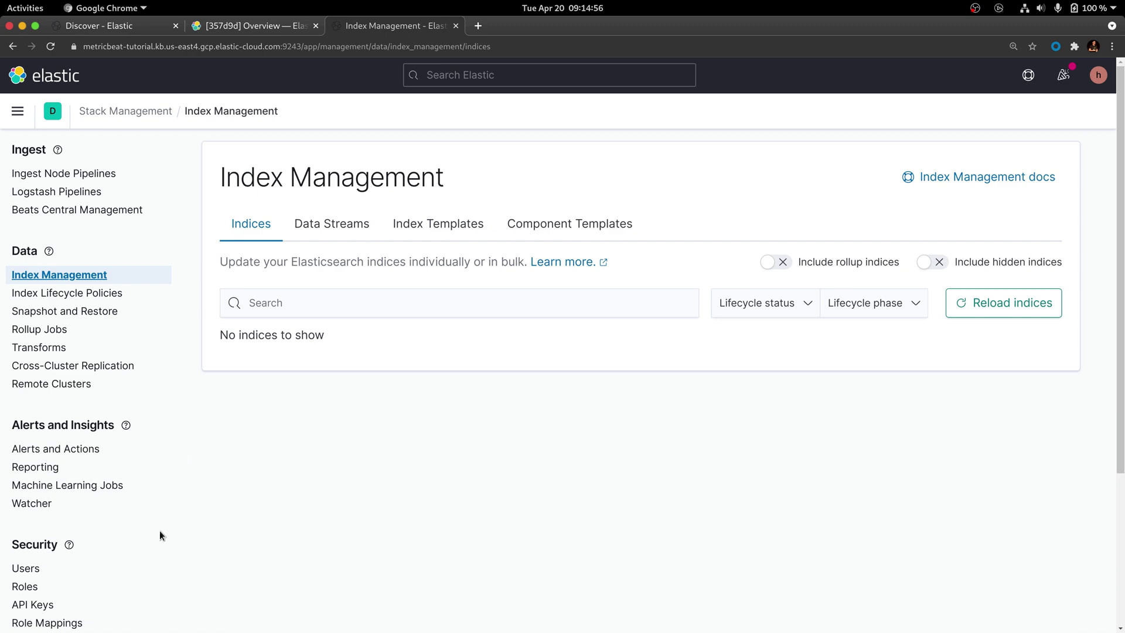
pyautogui.scroll(-5, 159, 532)
pyautogui.scroll(-1, 159, 530)
pyautogui.click(26, 472)
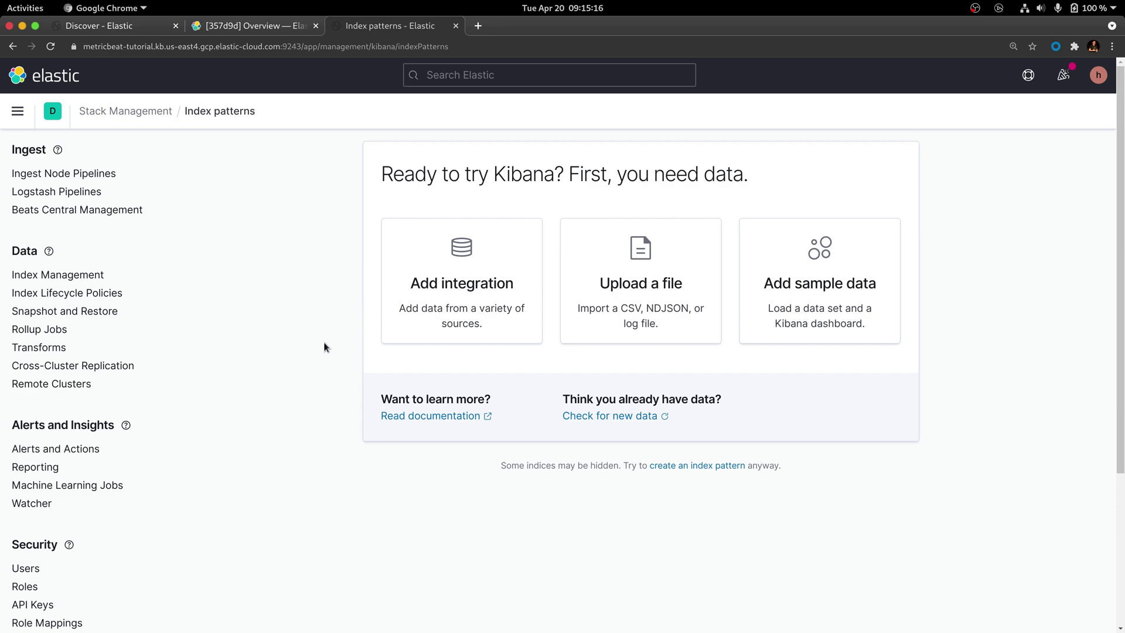
# - Switch to Visual Studio Code, open metricbeat.yml and hide the file explorer and terminal so the file fills the window
pyautogui.hotkey('alt', 'Tab')
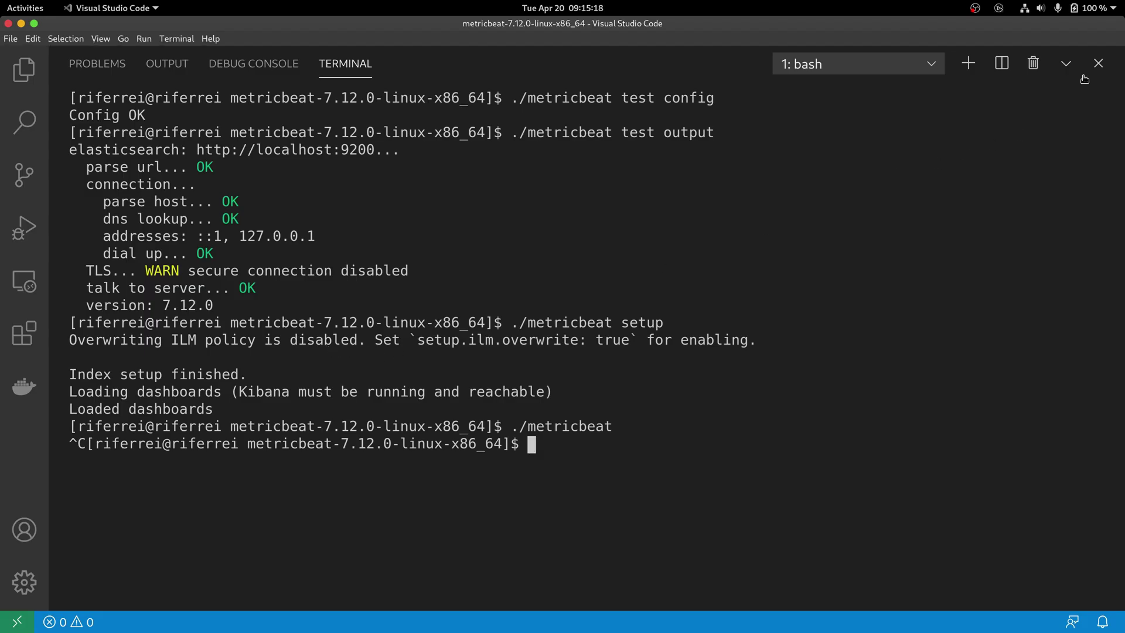
pyautogui.click(1065, 63)
pyautogui.click(21, 73)
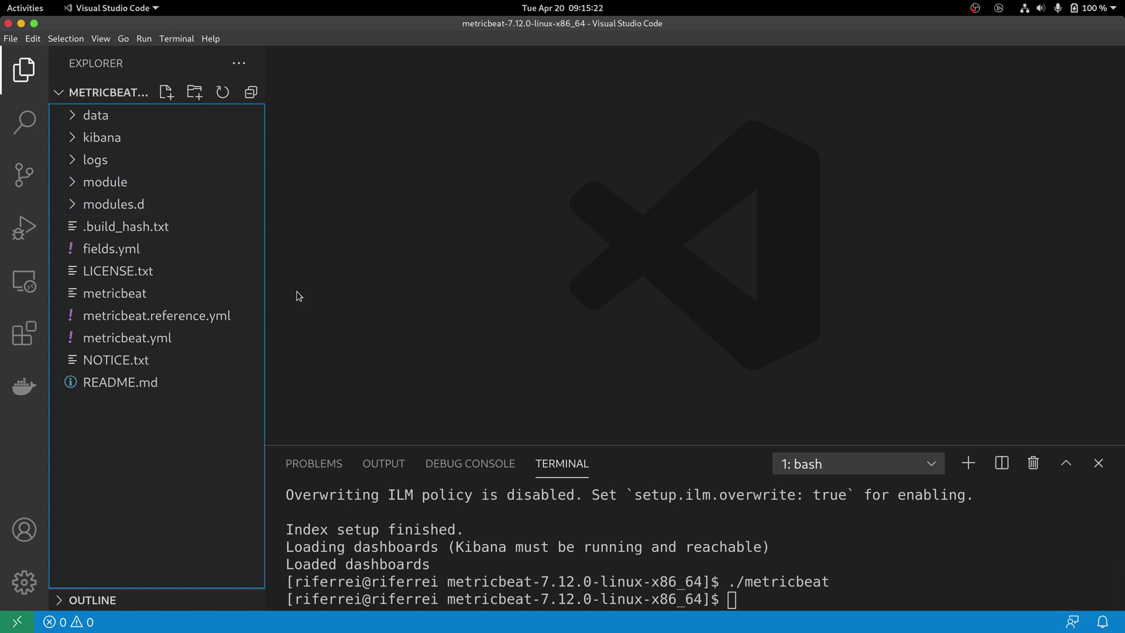
pyautogui.rightClick(153, 345)
pyautogui.click(176, 351)
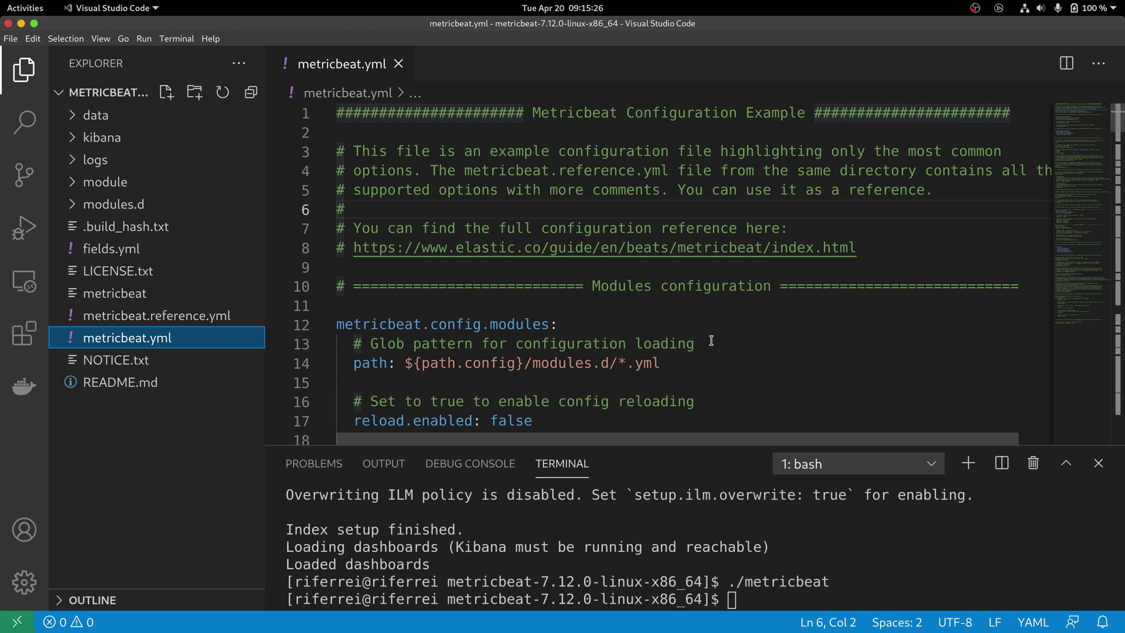
pyautogui.click(22, 71)
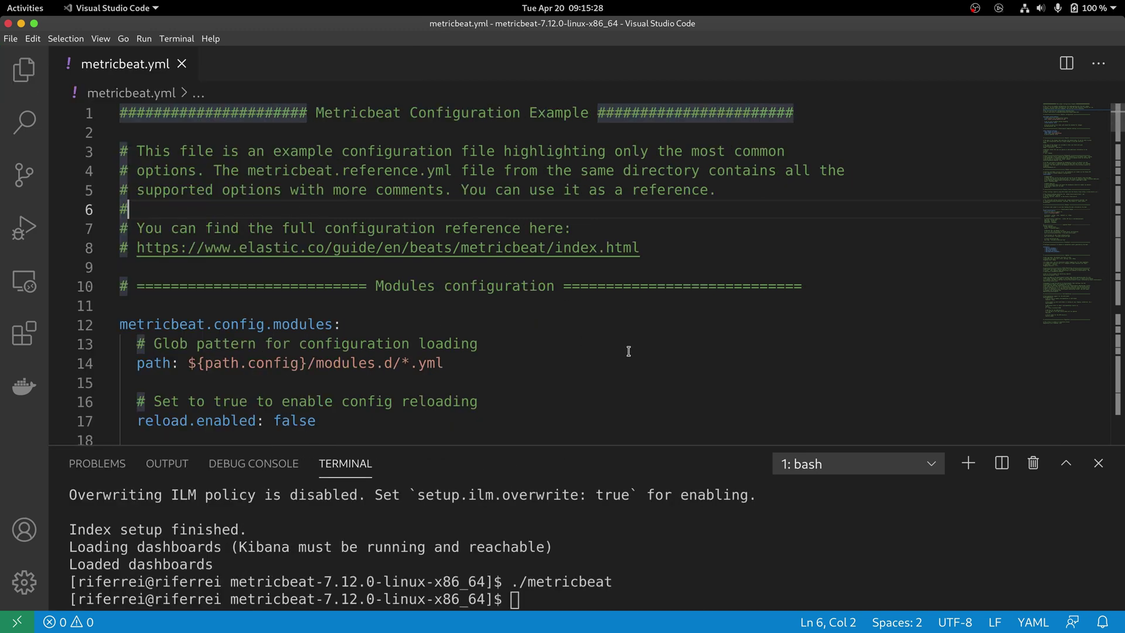
pyautogui.click(1097, 465)
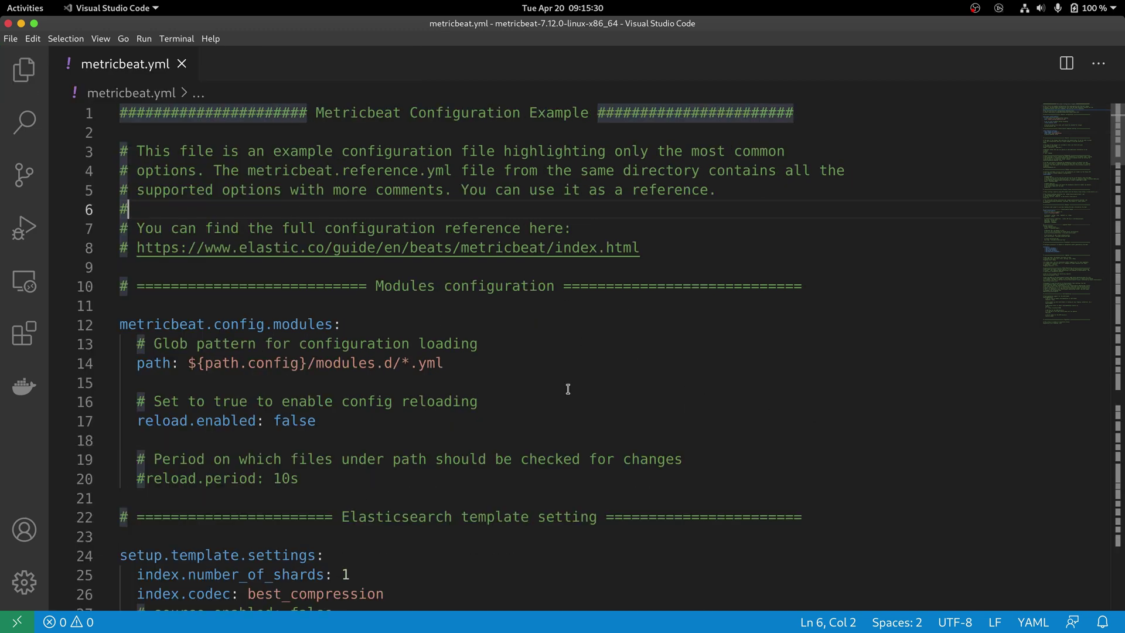
pyautogui.click(645, 307)
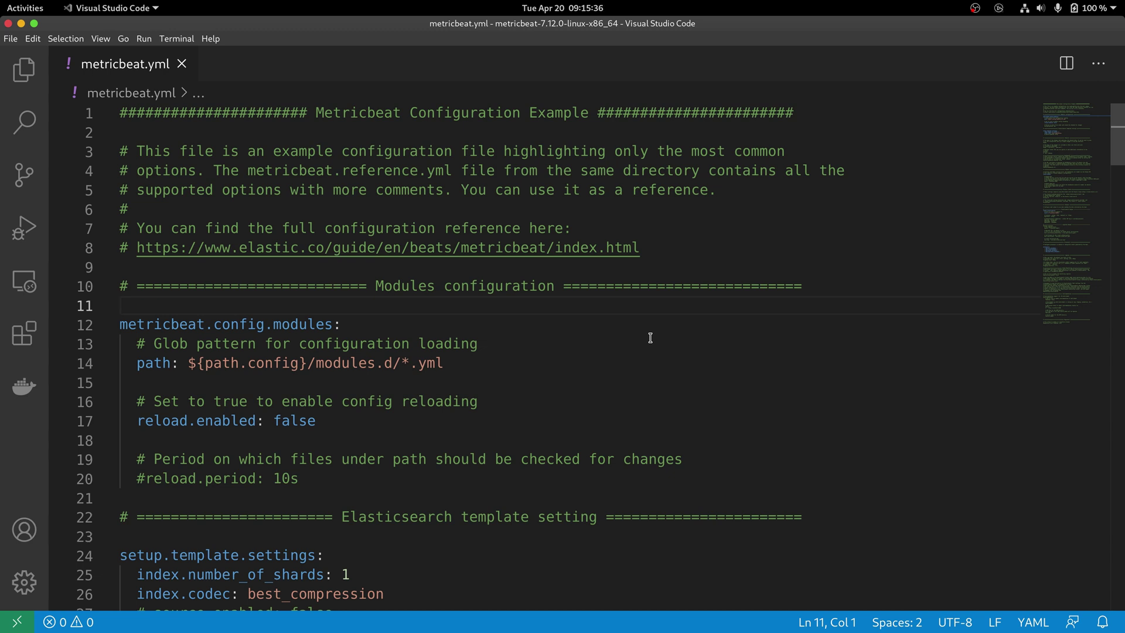
# - Uncomment the host setting under setup.kibana in metricbeat.yml
pyautogui.scroll(-2, 650, 338)
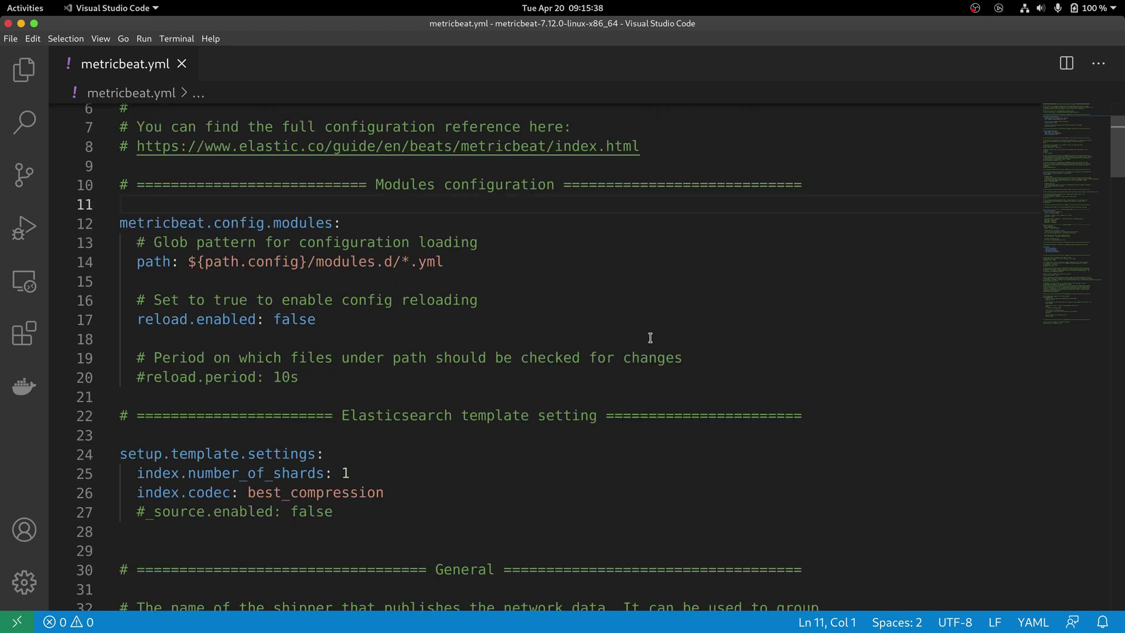
pyautogui.scroll(-20, 649, 338)
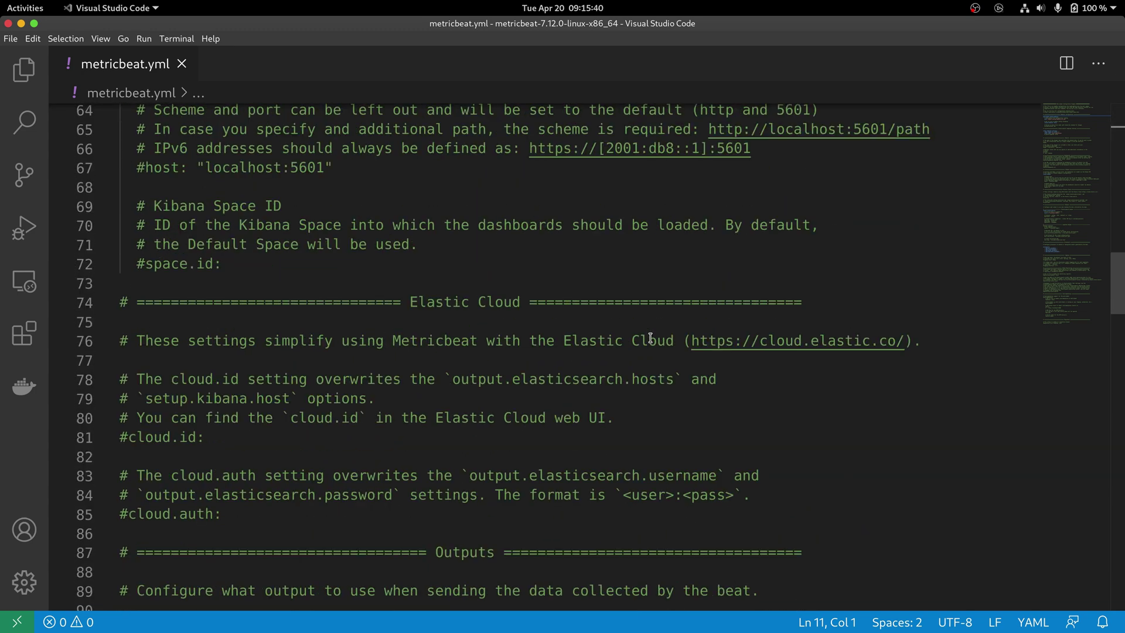
pyautogui.scroll(2, 650, 338)
pyautogui.scroll(2, 650, 338)
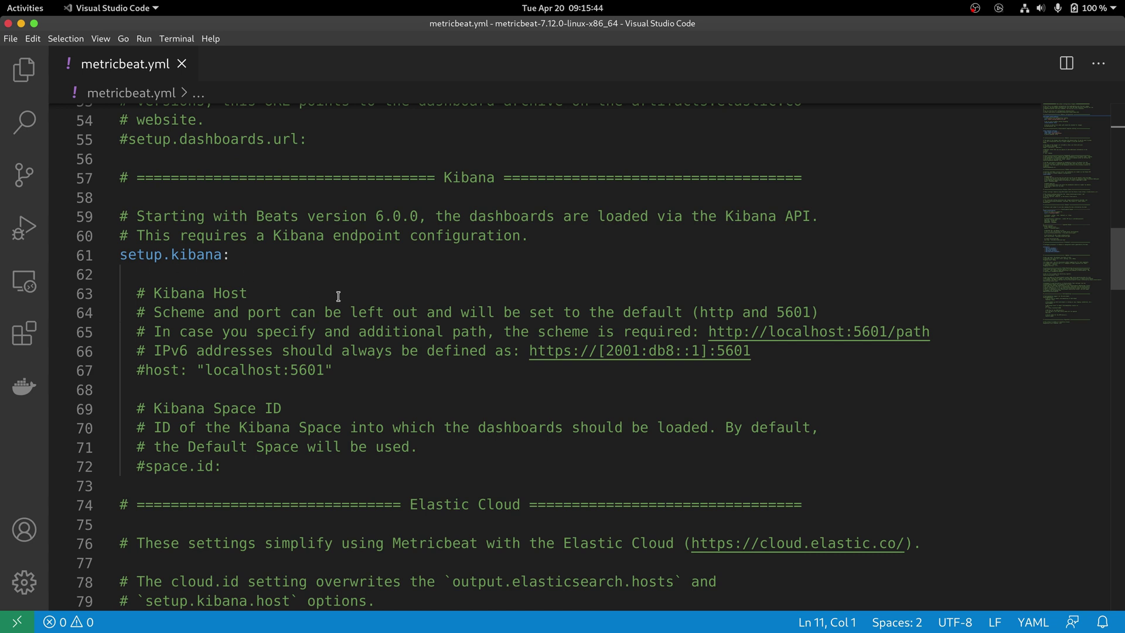
pyautogui.click(147, 370)
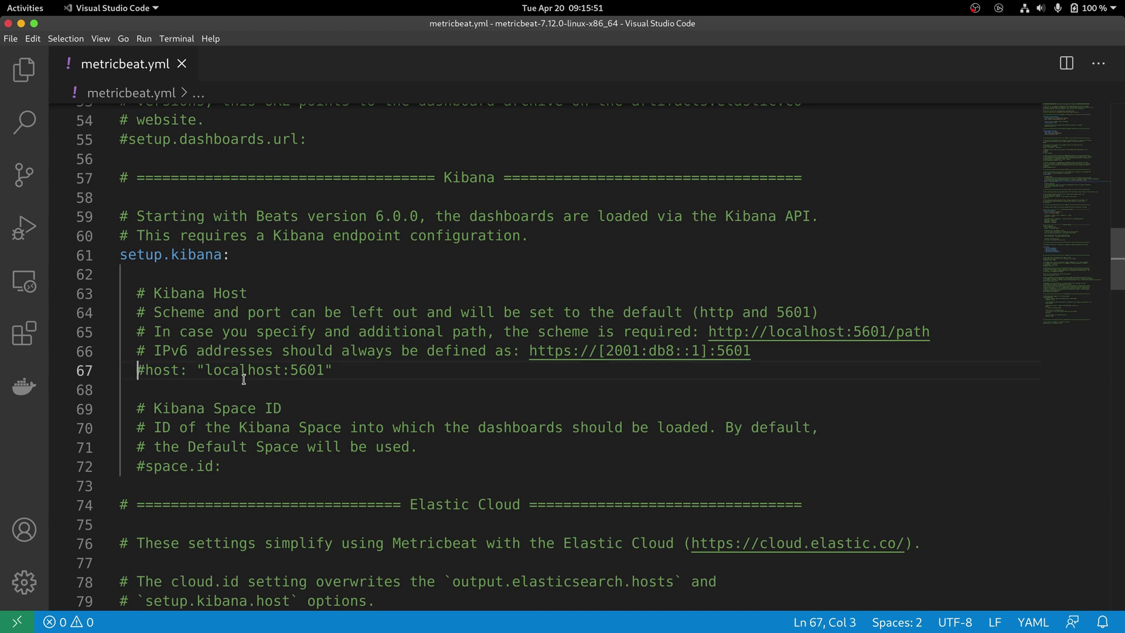
pyautogui.press('Delete')
pyautogui.doubleClick(305, 372)
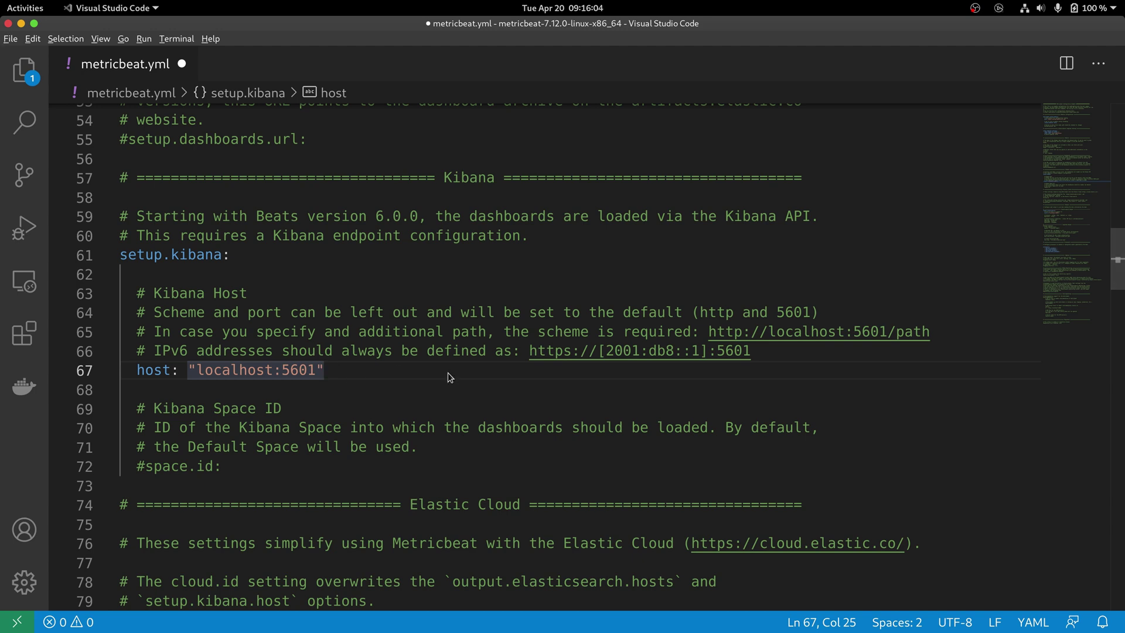
pyautogui.hotkey('alt', 'Tab')
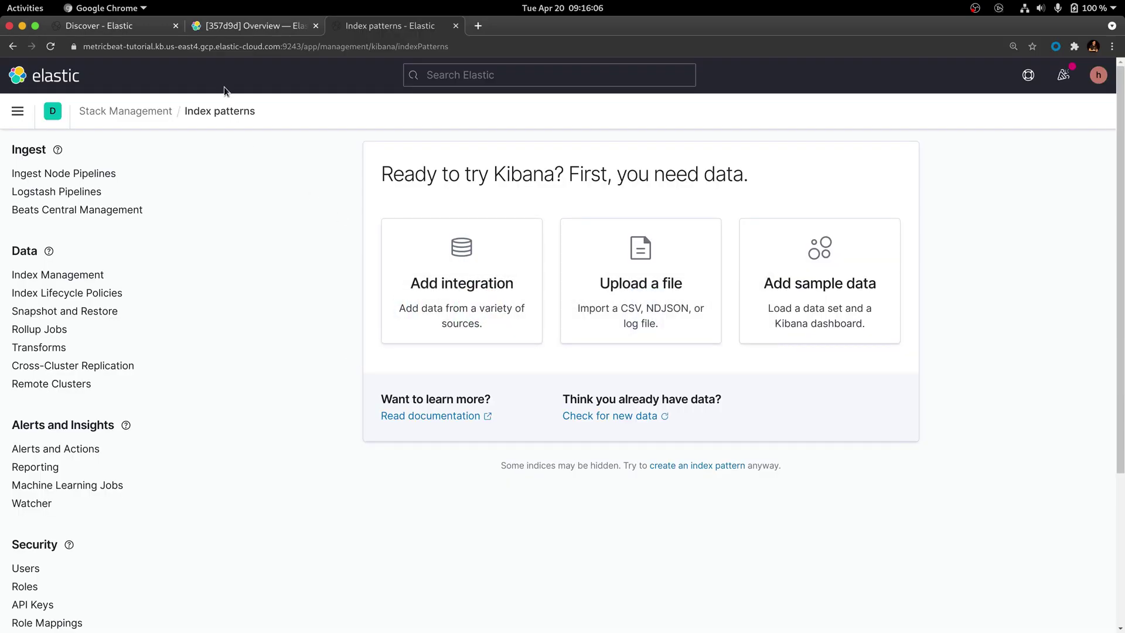
pyautogui.click(234, 26)
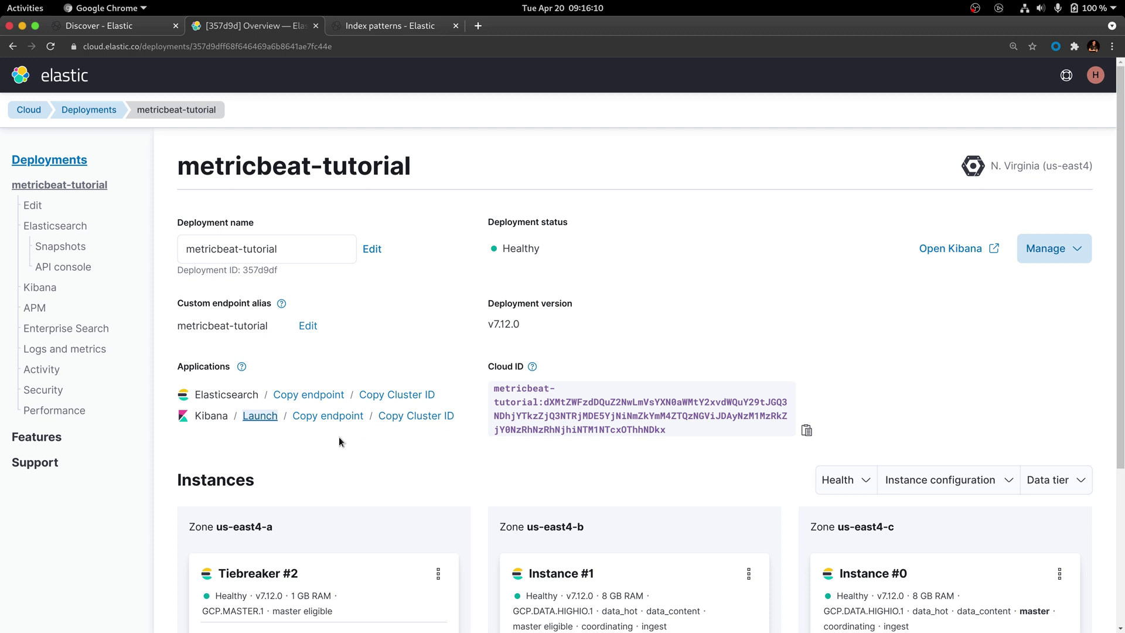
pyautogui.click(337, 416)
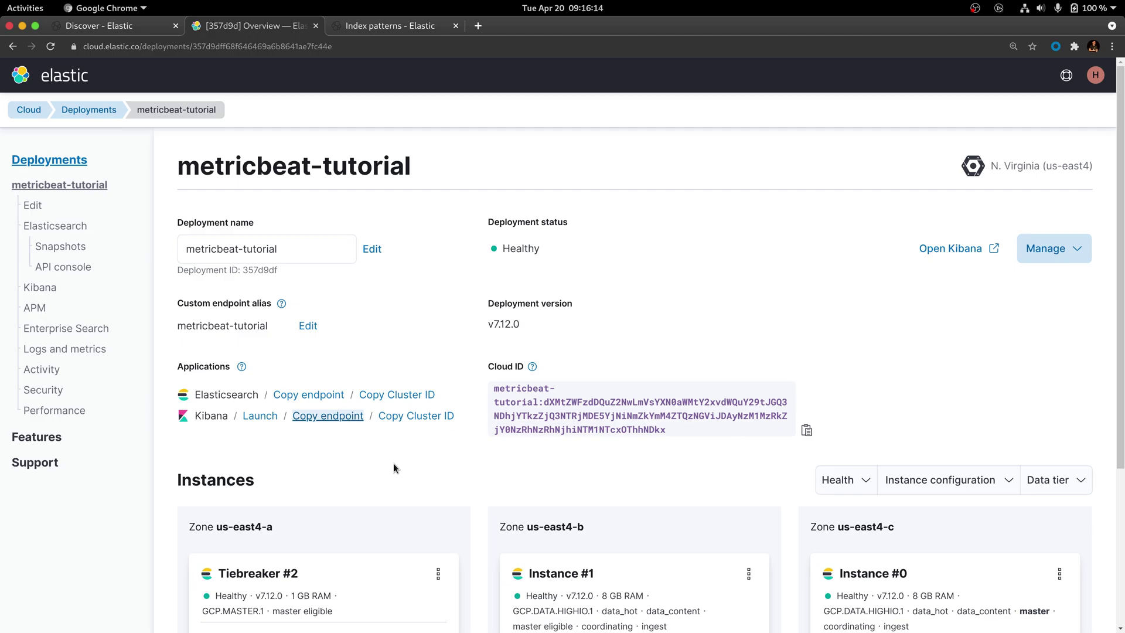
pyautogui.hotkey('alt', 'Tab')
pyautogui.moveTo(198, 369); pyautogui.dragTo(317, 369)
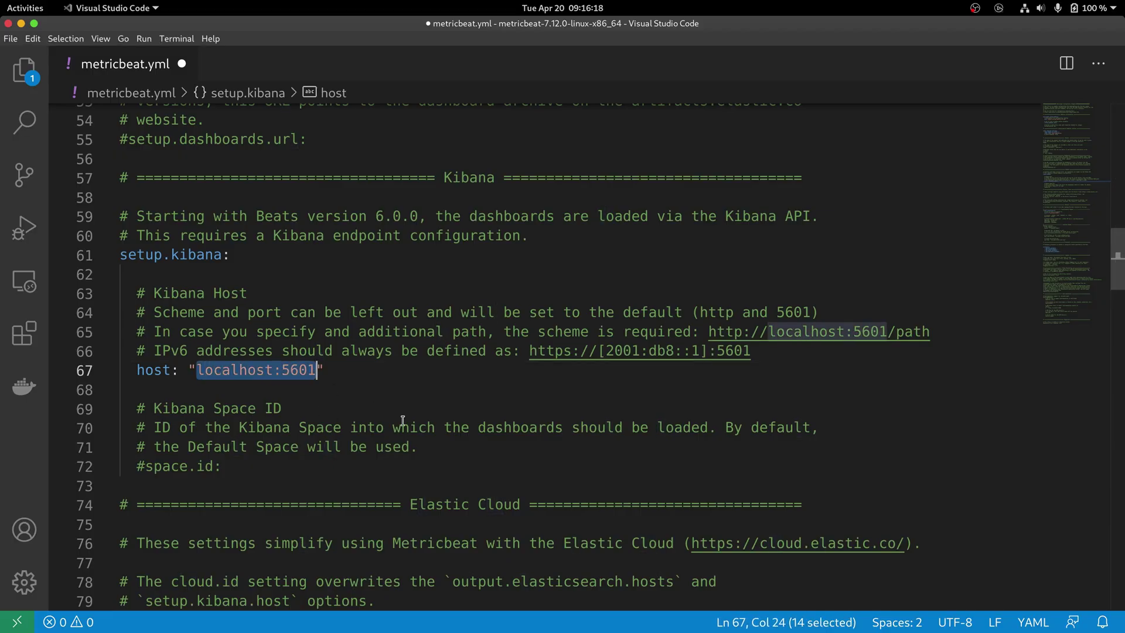
pyautogui.write('https://metricbeat-tutorial.kb.us-east4.gcp.elastic-cloud.com:9243')
pyautogui.hotkey('ctrl', 's')
pyautogui.press('End')
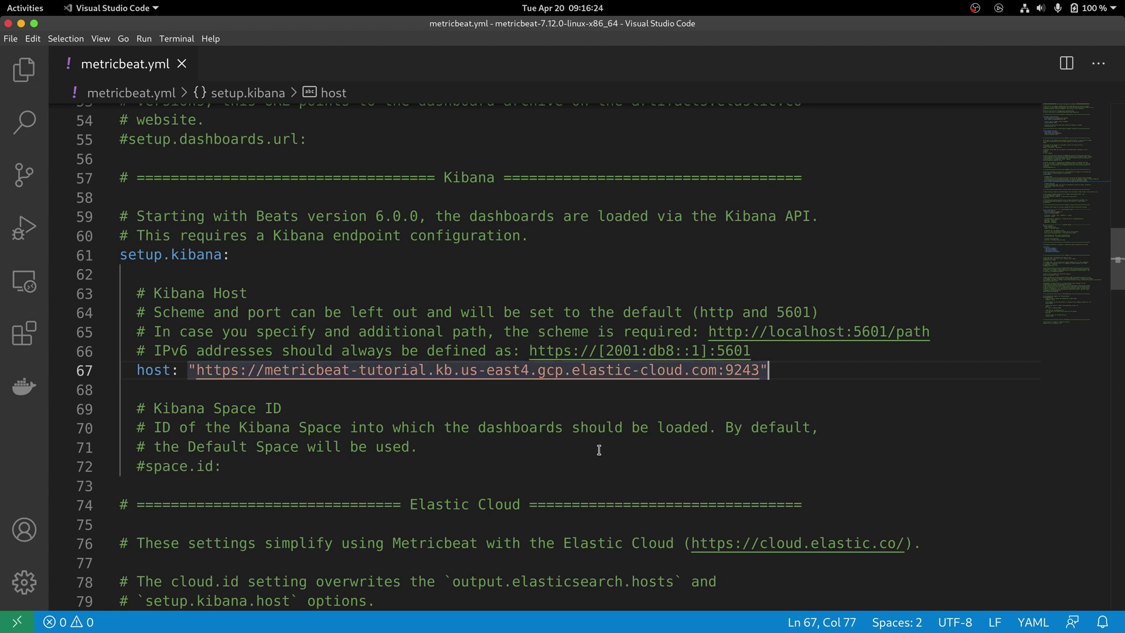
# - Uncomment cloud.id in the Elastic Cloud section, give it an empty quoted value and save the file
pyautogui.scroll(-5, 599, 449)
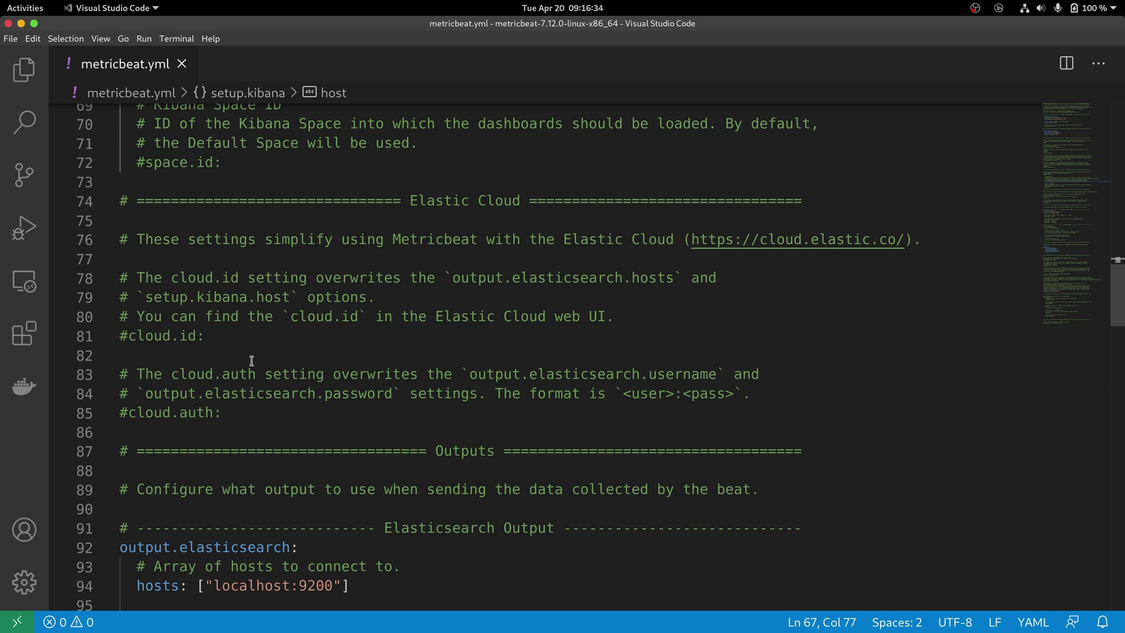
pyautogui.click(125, 336)
pyautogui.press('BackSpace')
pyautogui.press('End')
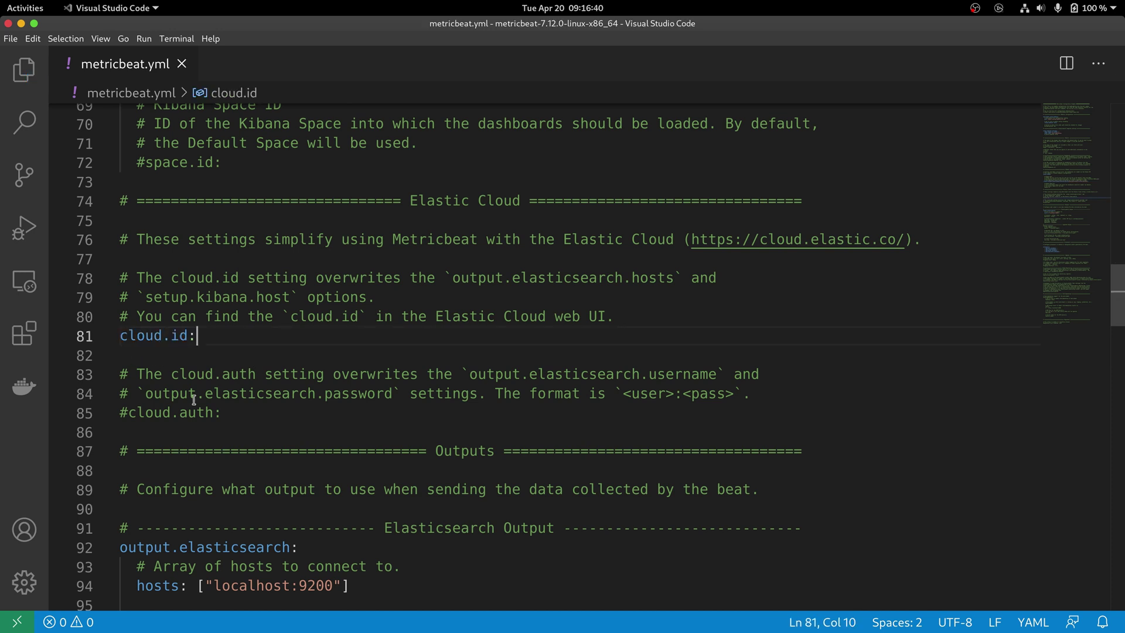
pyautogui.write('"')
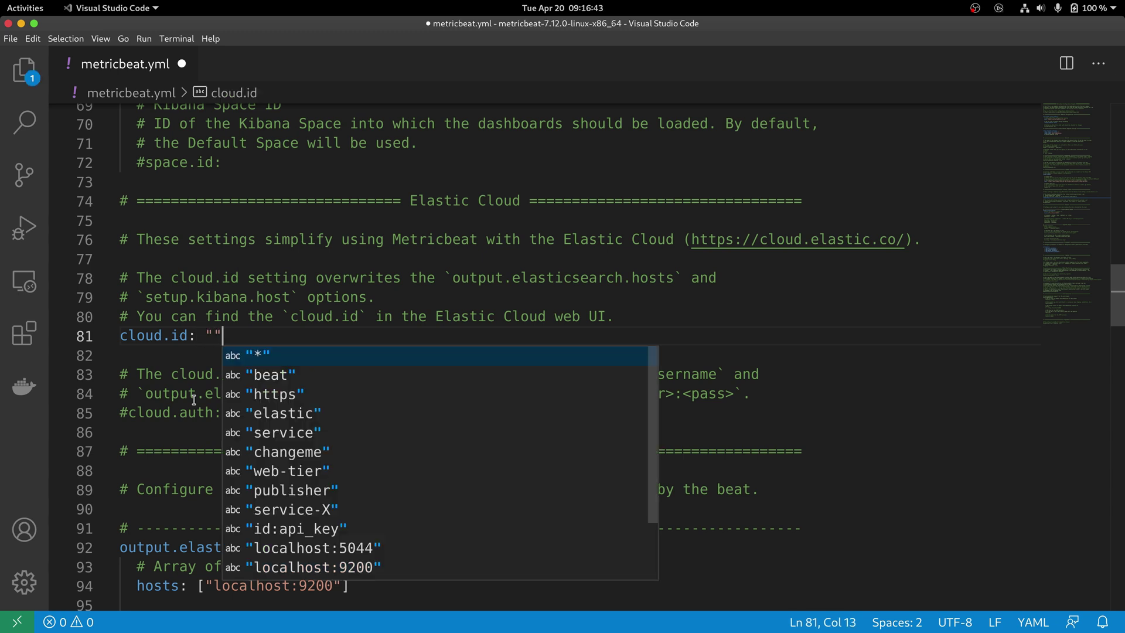
pyautogui.press('Escape')
pyautogui.hotkey('ctrl', 's')
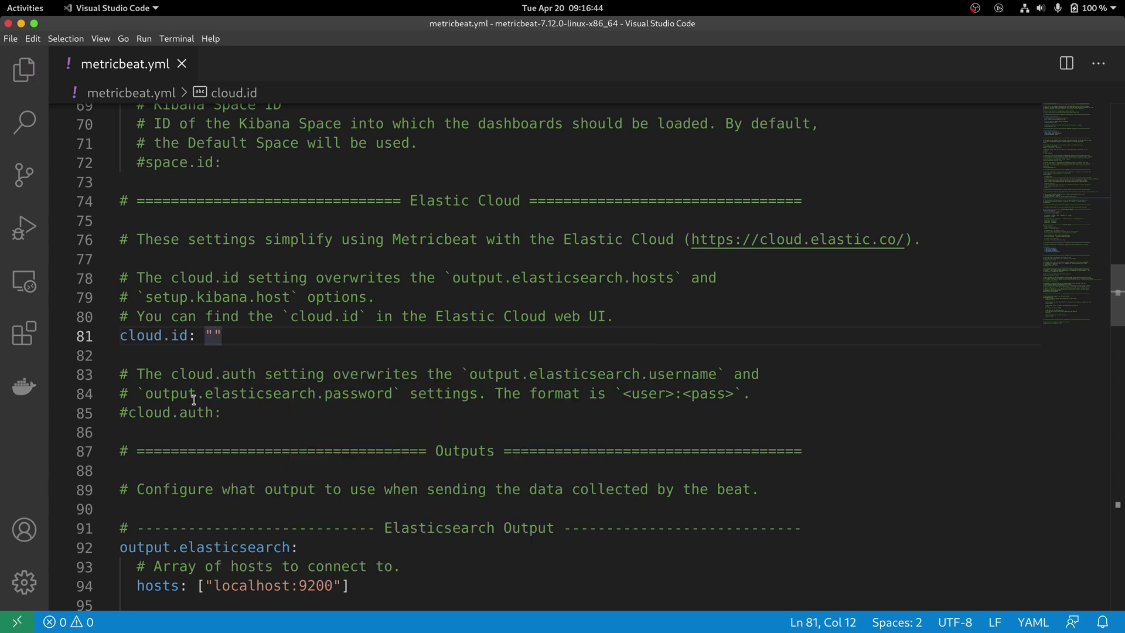
# - Switch to Elastic Cloud in Google Chrome and copy the Cloud ID of the metricbeat-tutorial deployment
pyautogui.click(249, 341)
pyautogui.hotkey('alt', 'Tab')
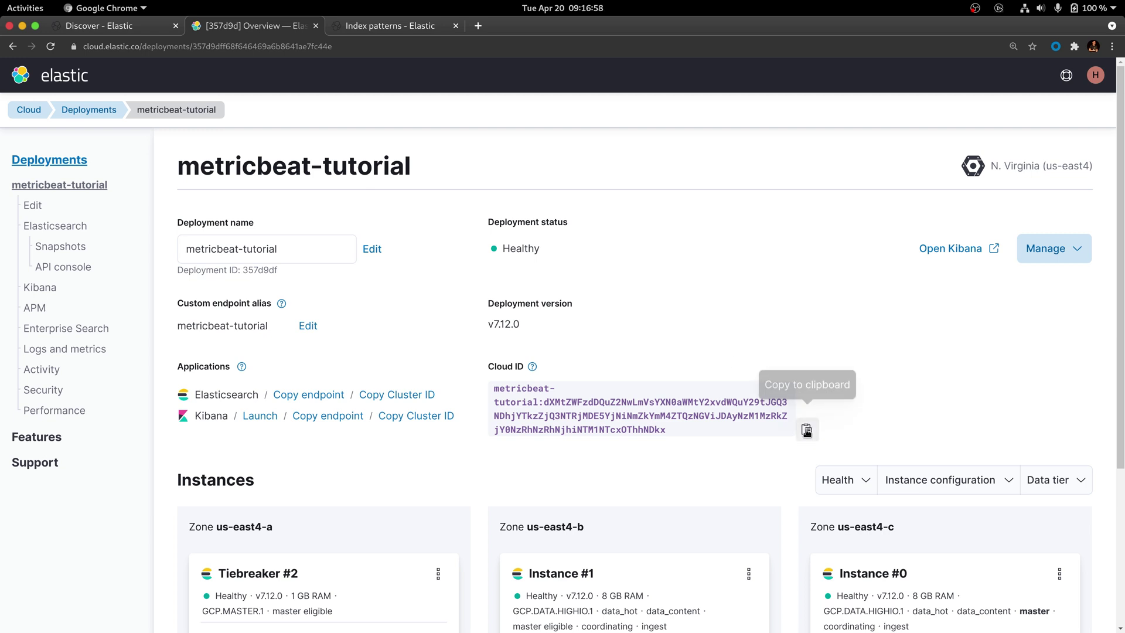
pyautogui.click(807, 430)
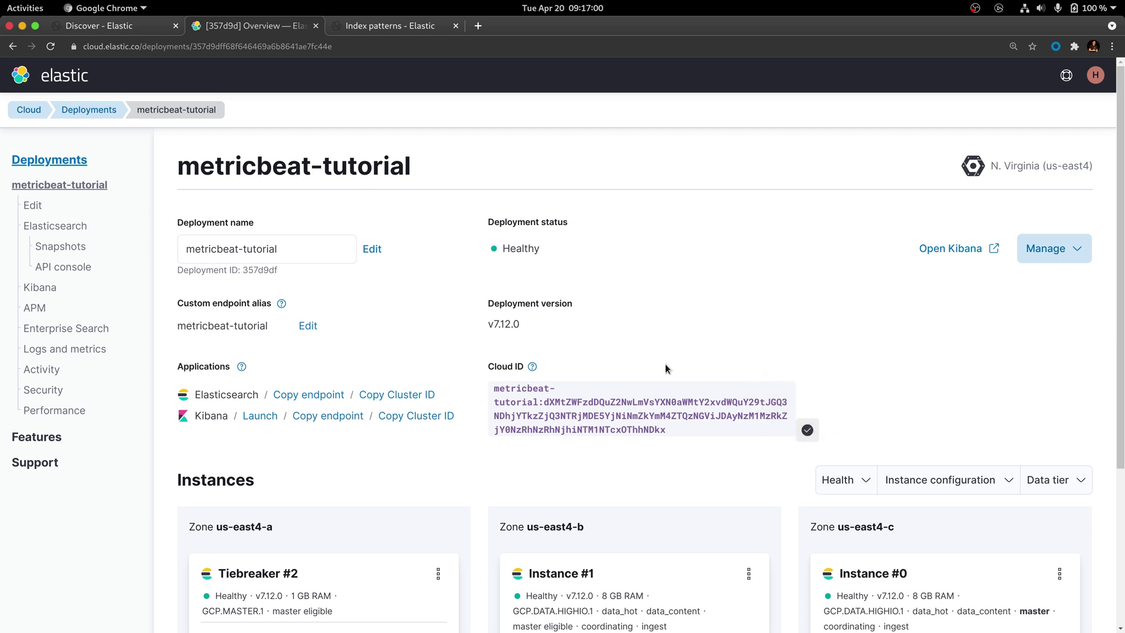
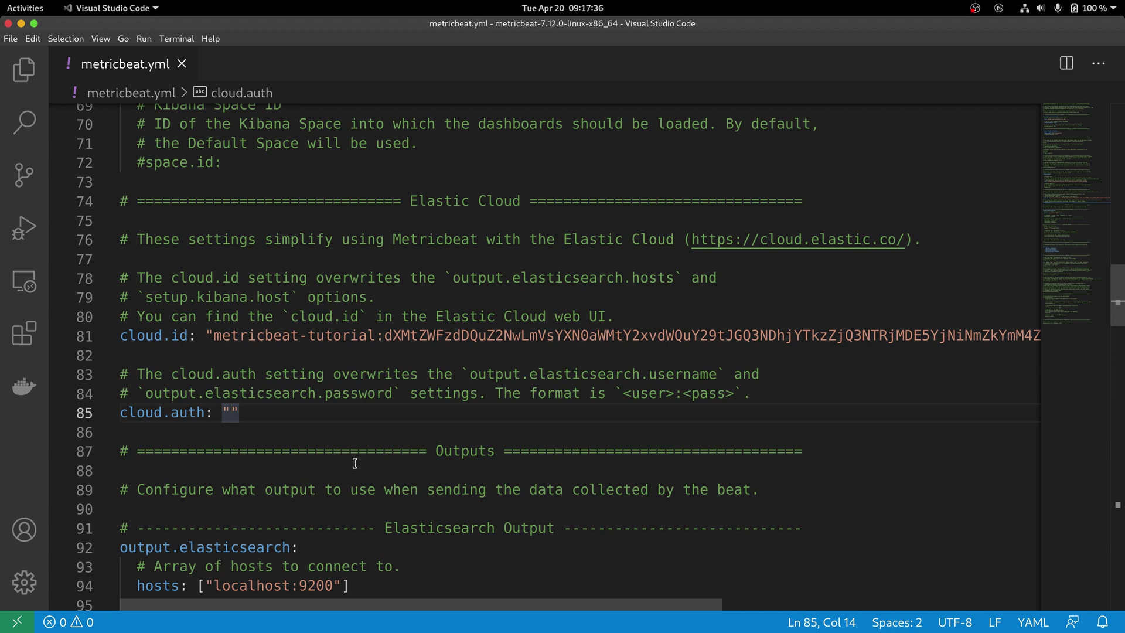
# - In Elastic Cloud, reset the password of the metricbeat-tutorial deployment's elastic user and confirm the reset
pyautogui.hotkey('alt', 'Tab')
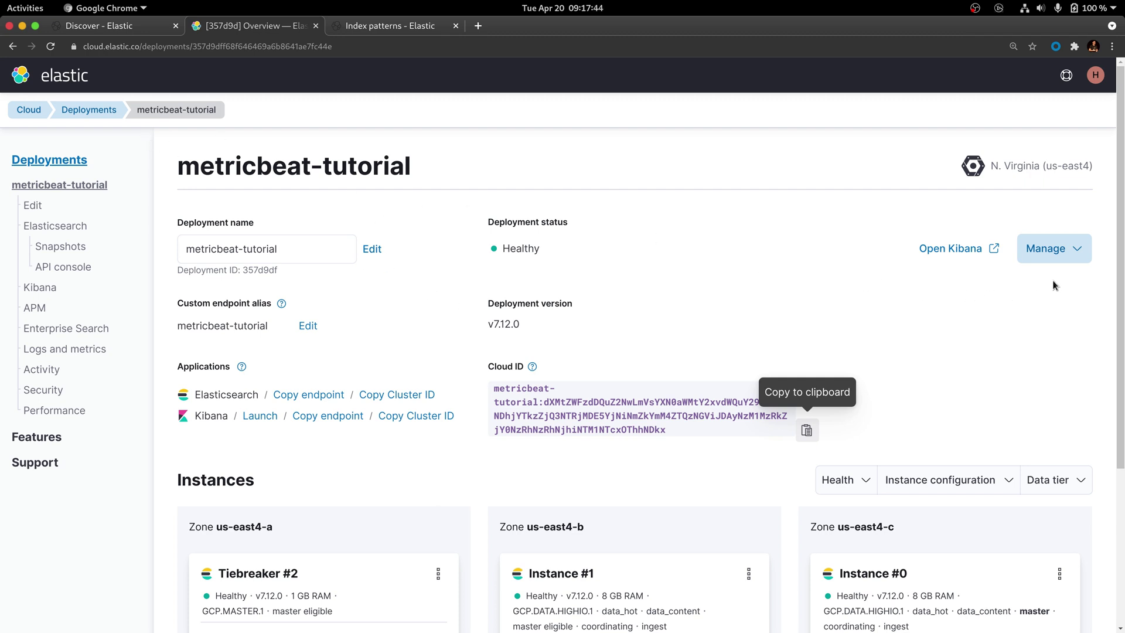
pyautogui.click(1078, 251)
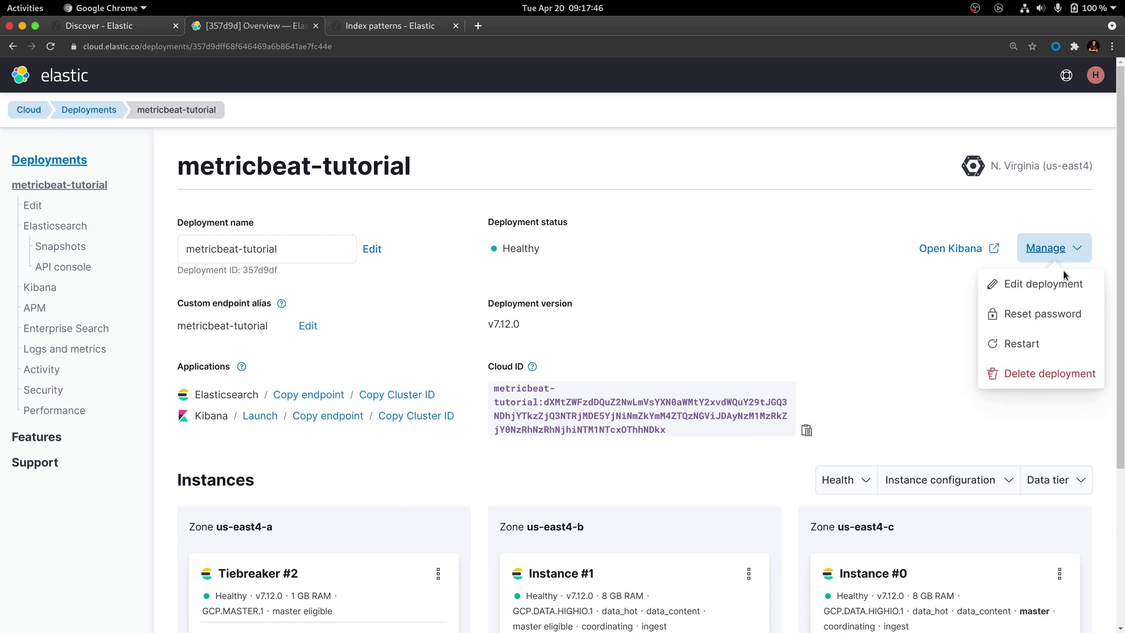
pyautogui.click(1043, 315)
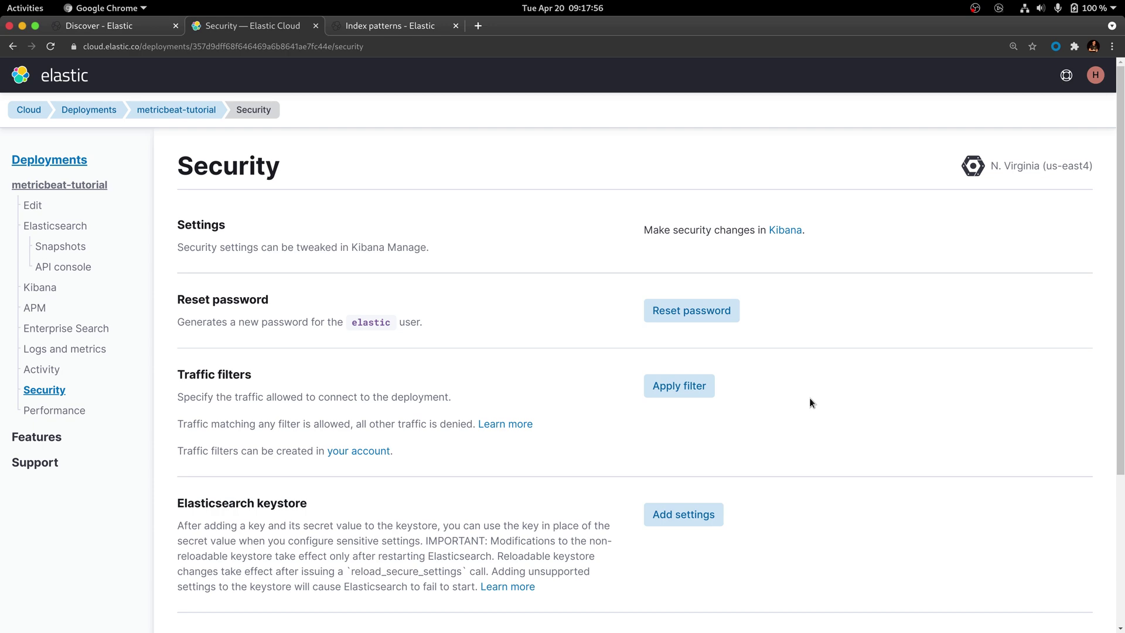
pyautogui.click(717, 315)
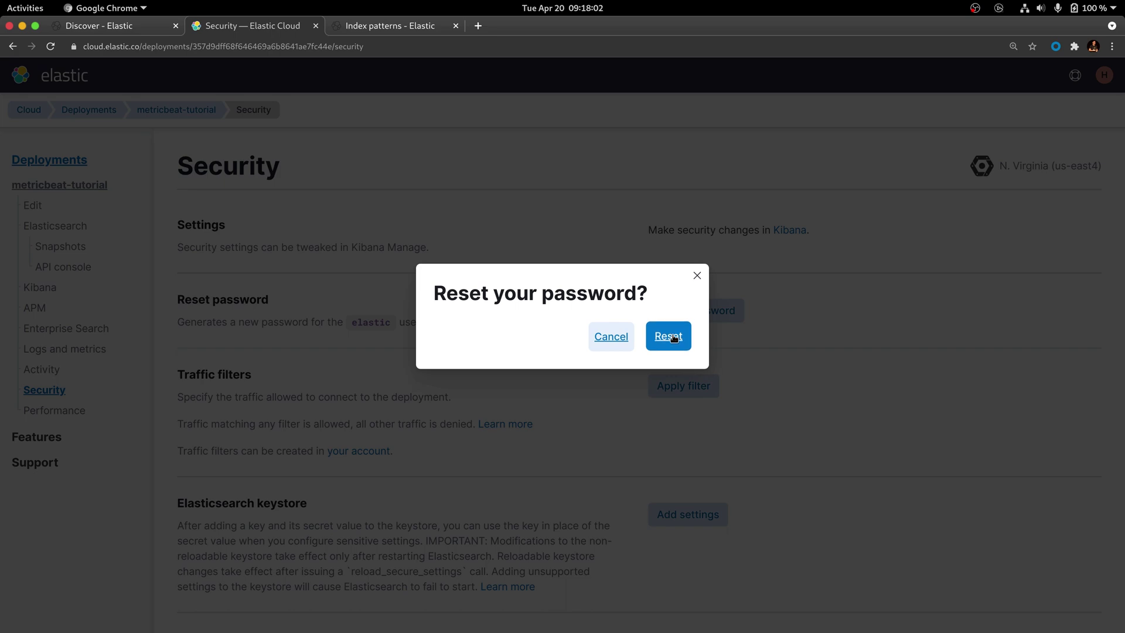
pyautogui.click(674, 338)
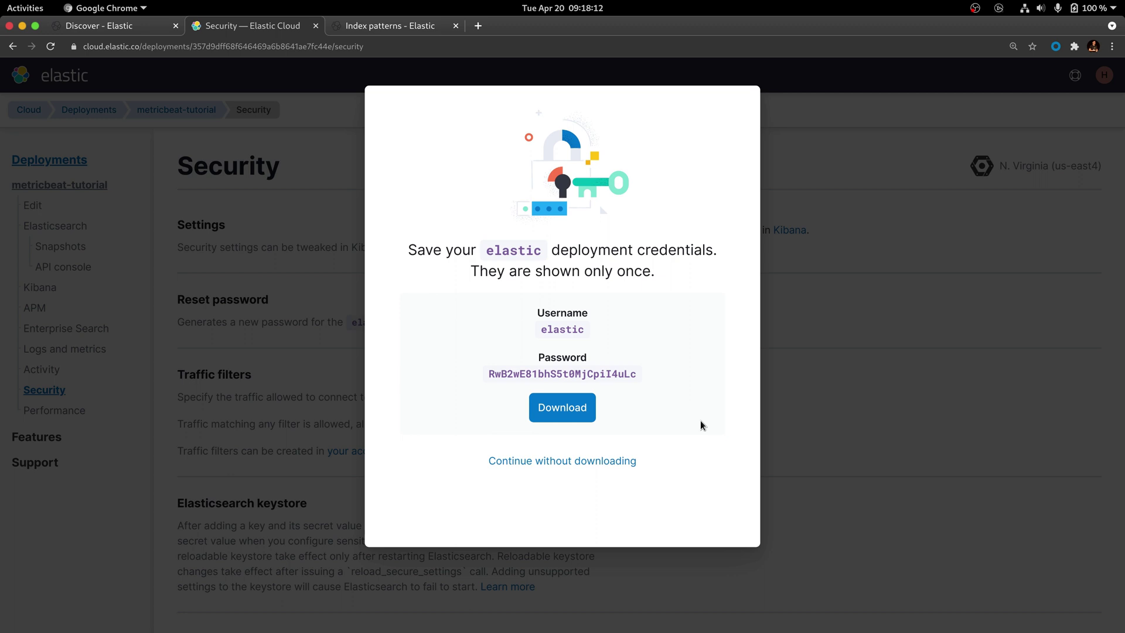
# - Copy the username elastic from the new credentials into the quotes of cloud.auth in metricbeat.yml, add a colon and save
pyautogui.doubleClick(563, 330)
pyautogui.hotkey('ctrl', 'c')
pyautogui.hotkey('alt', 'Tab')
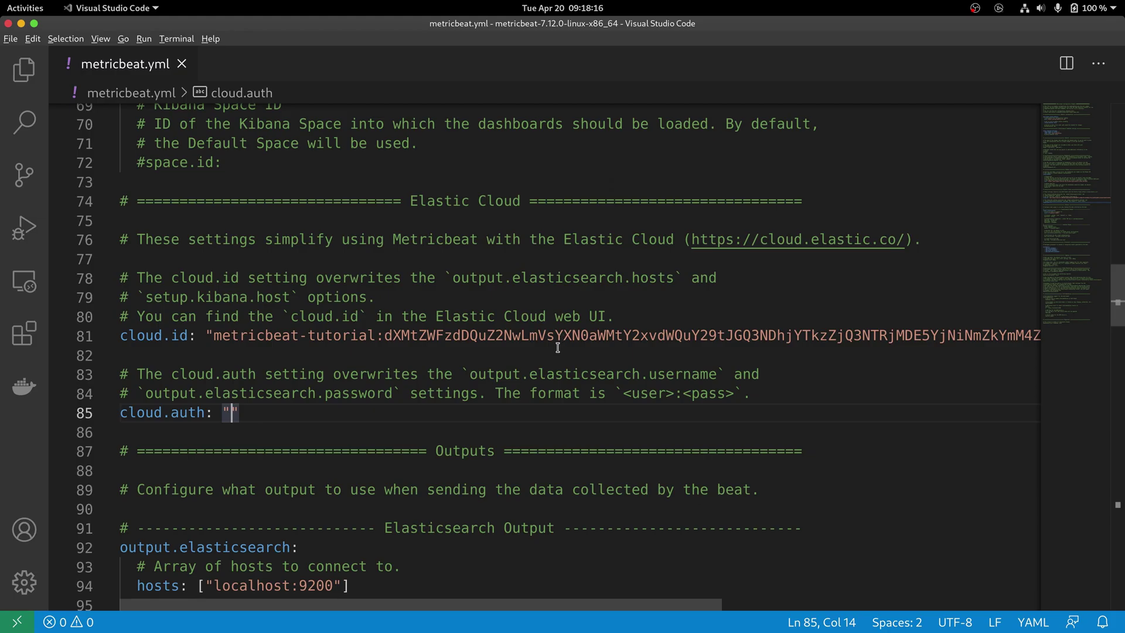
pyautogui.hotkey('ctrl', 'v')
pyautogui.write(':')
pyautogui.hotkey('ctrl', 's')
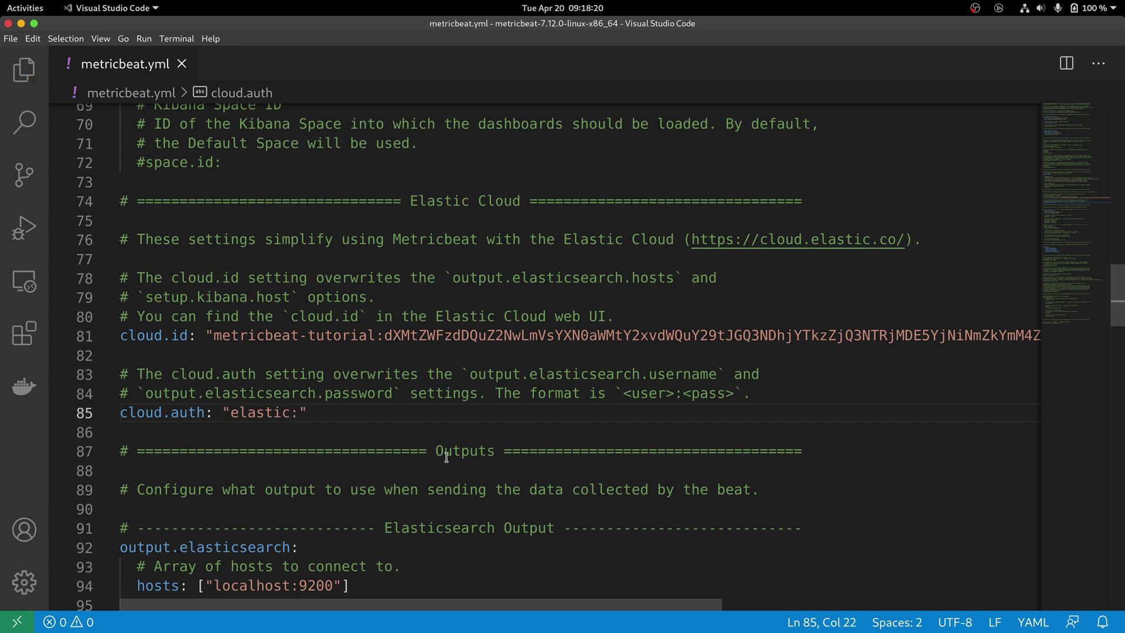
# - Copy the generated password from Elastic Cloud and paste it after "elastic:" in the cloud.auth setting of metricbeat.yml
pyautogui.hotkey('alt', 'Tab')
pyautogui.moveTo(490, 384); pyautogui.dragTo(639, 375)
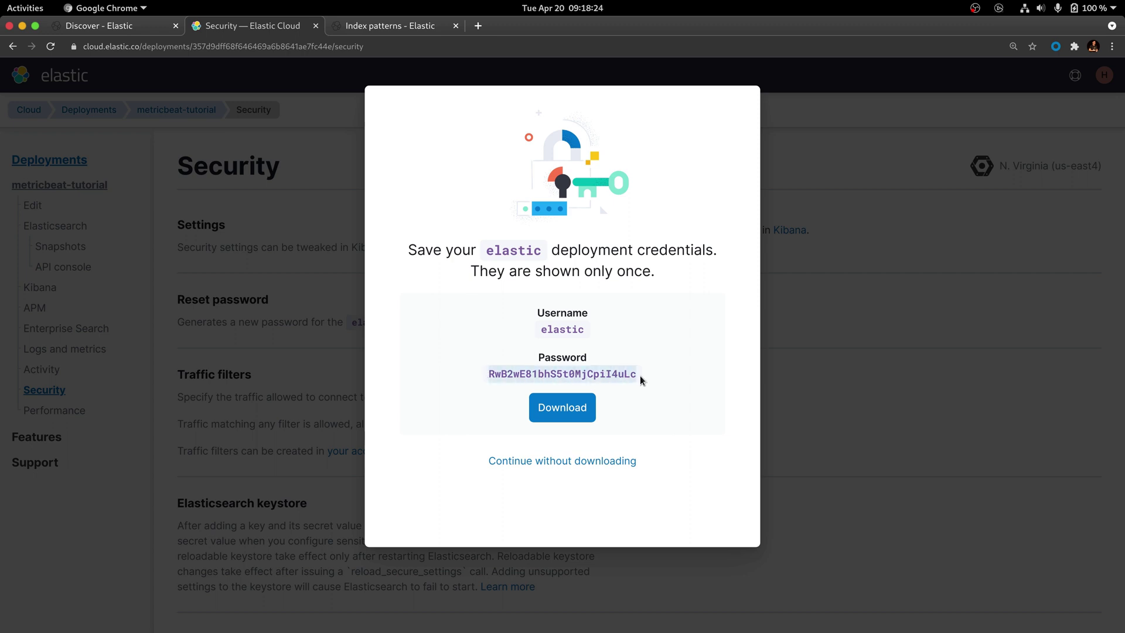
pyautogui.click(638, 404)
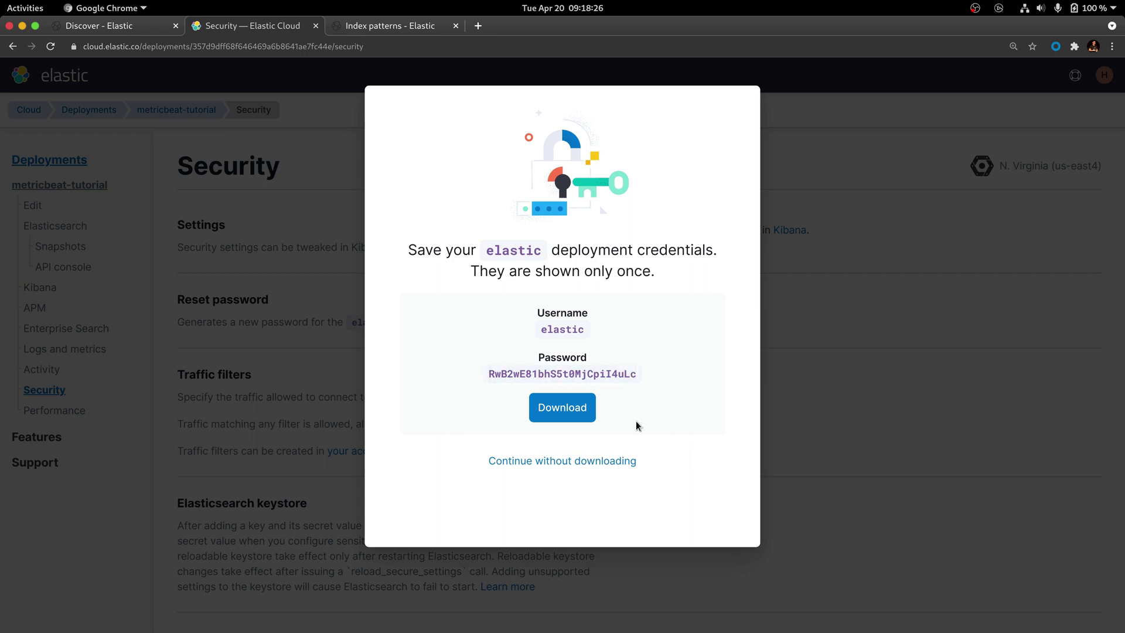
pyautogui.hotkey('alt', 'Tab')
pyautogui.hotkey('ctrl', 'v')
pyautogui.click(629, 420)
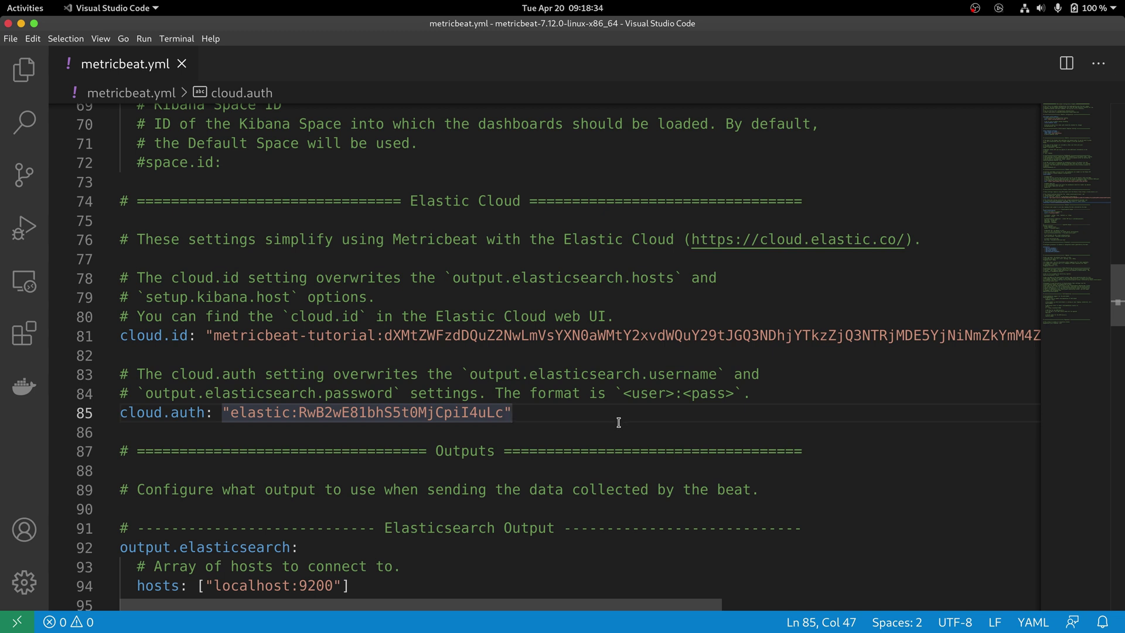
pyautogui.doubleClick(561, 394)
pyautogui.click(563, 394)
pyautogui.click(581, 415)
pyautogui.scroll(-2, 567, 401)
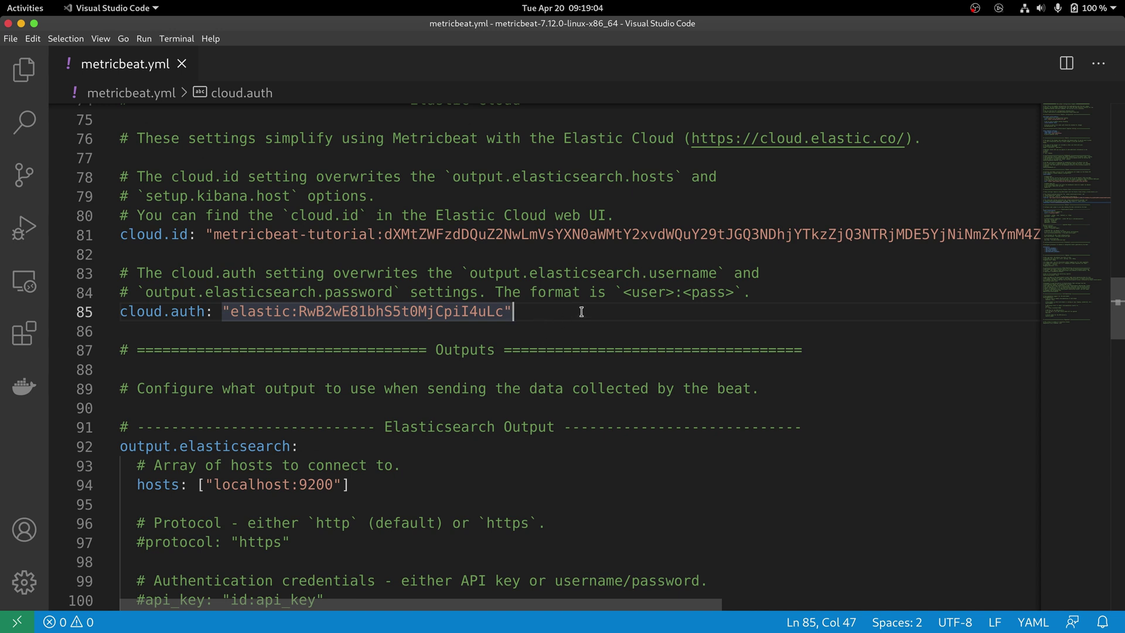
pyautogui.click(488, 311)
pyautogui.click(539, 311)
# - Open a terminal enlarged to fill the editor area and run ./metricbeat test output to check the connection to Elasticsearch
pyautogui.click(169, 43)
pyautogui.click(181, 54)
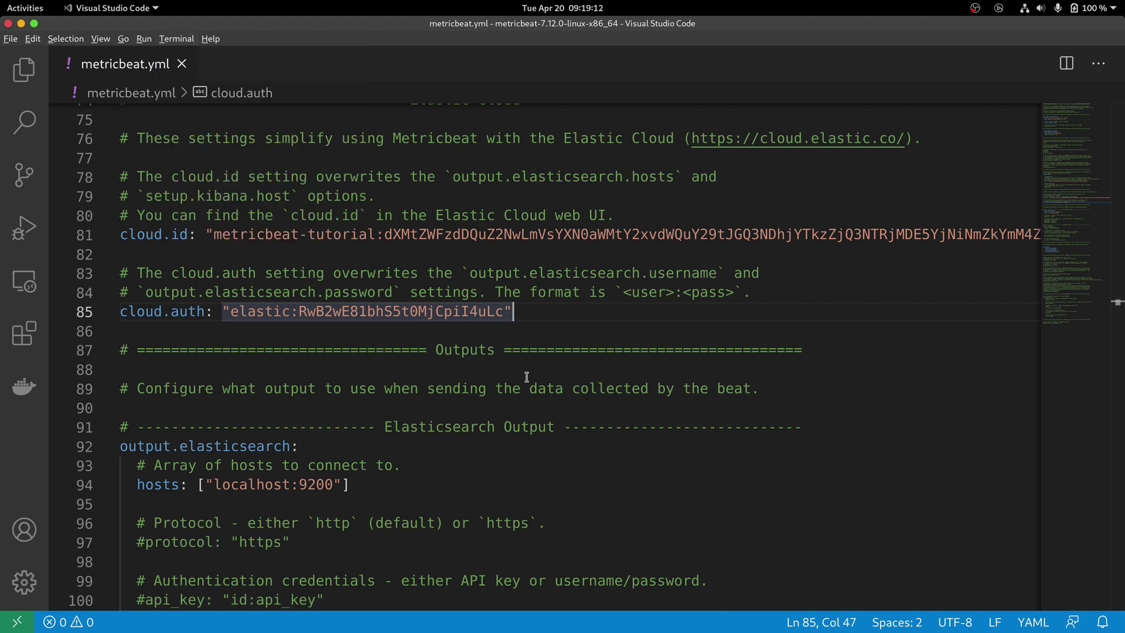
pyautogui.click(1065, 463)
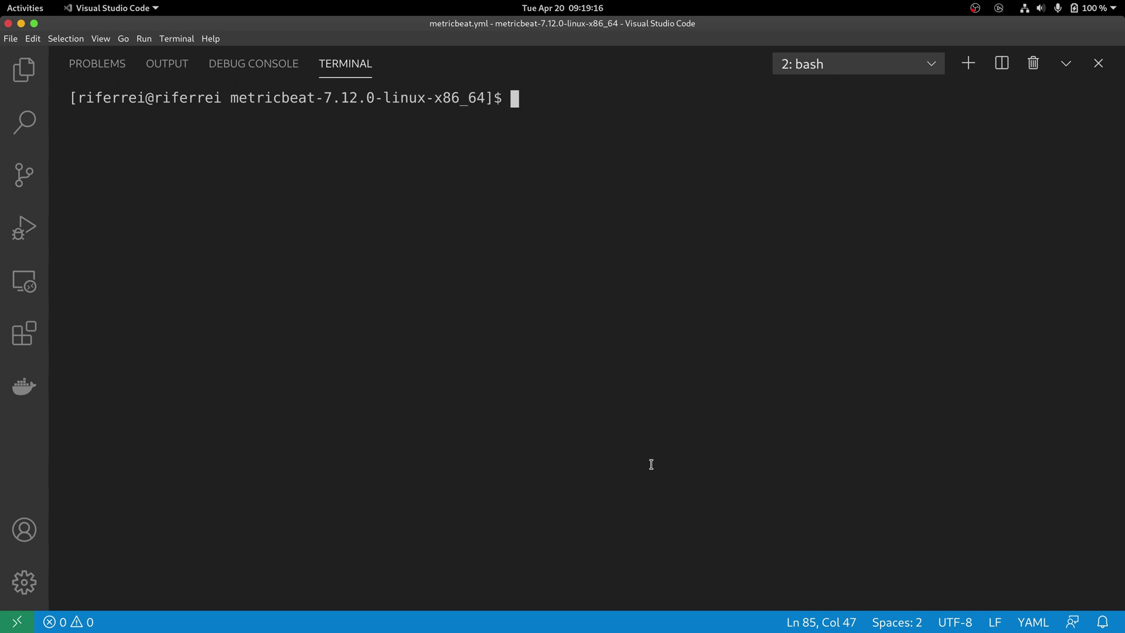
pyautogui.write('./metricbeat ')
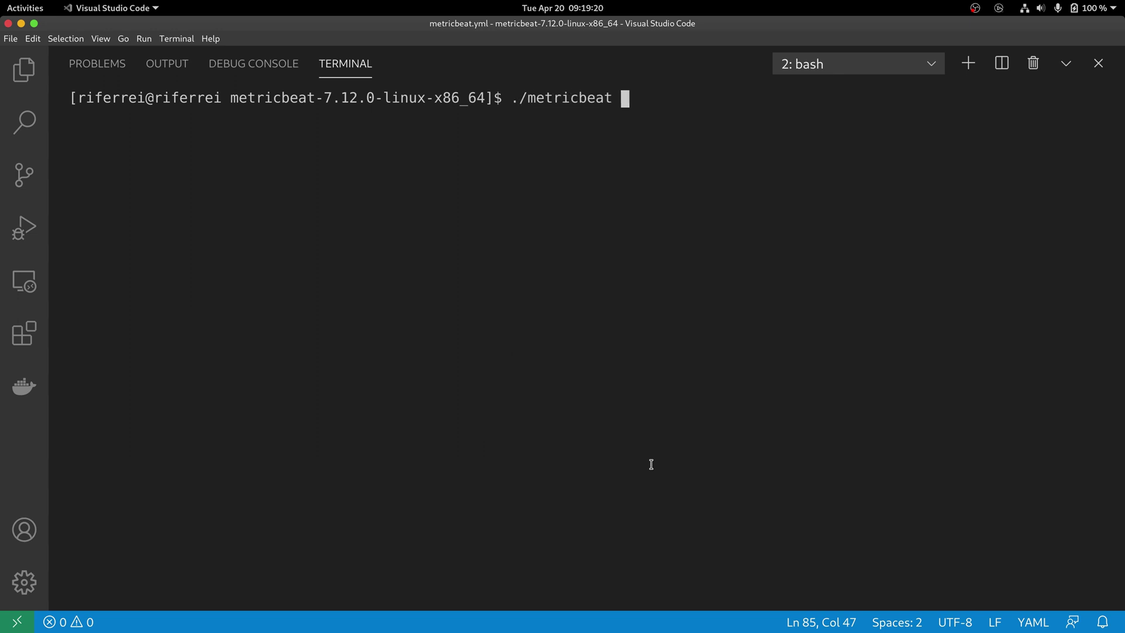
pyautogui.write('test output')
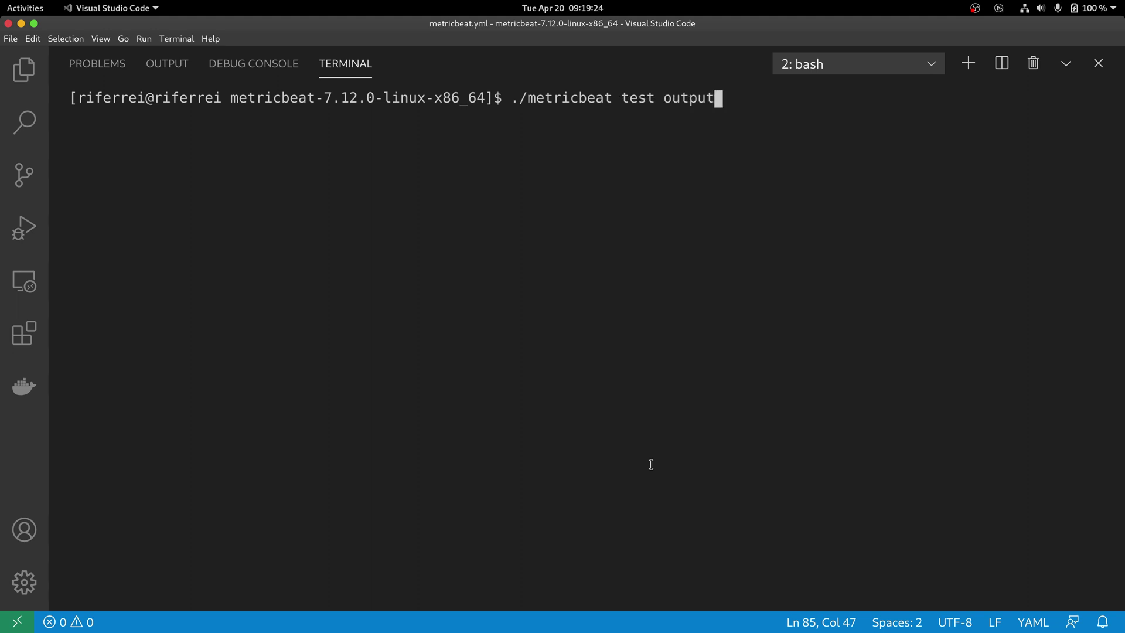
pyautogui.press('Return')
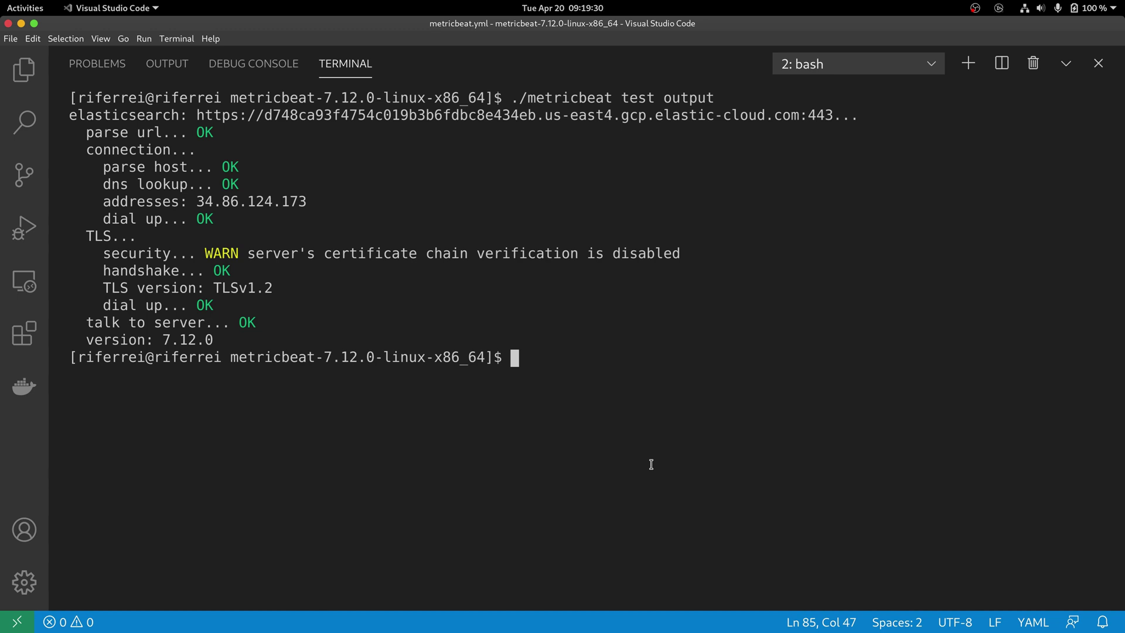
# - Load the index setup and dashboards with ./metricbeat setup and start Metricbeat by running ./metricbeat
pyautogui.write('./metri')
pyautogui.press('Tab')
pyautogui.write('setup')
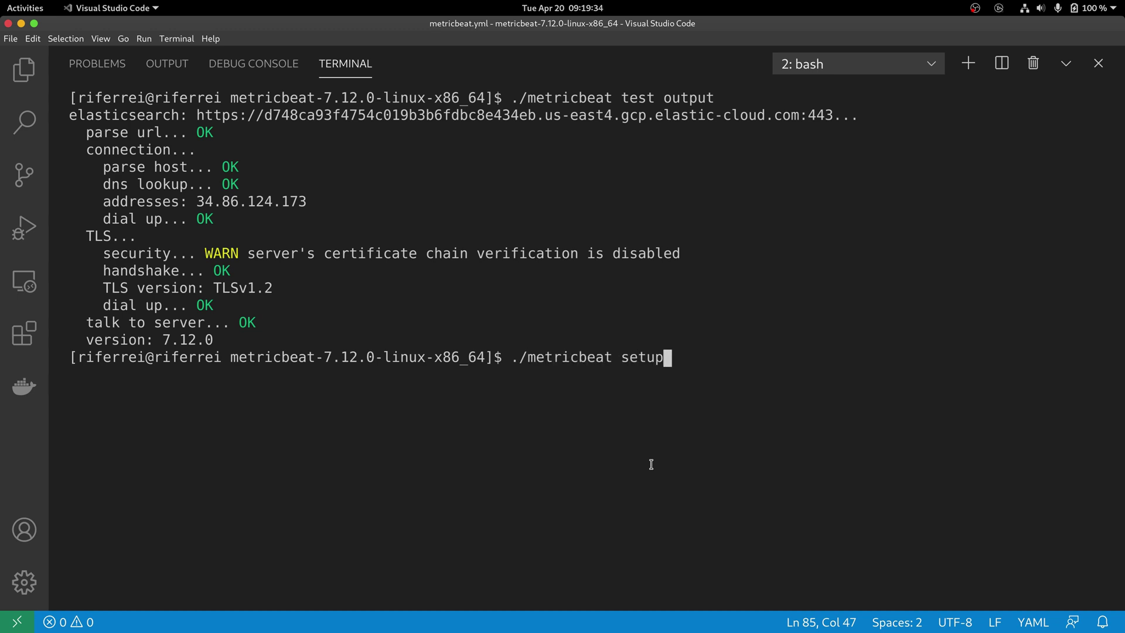
pyautogui.press('Return')
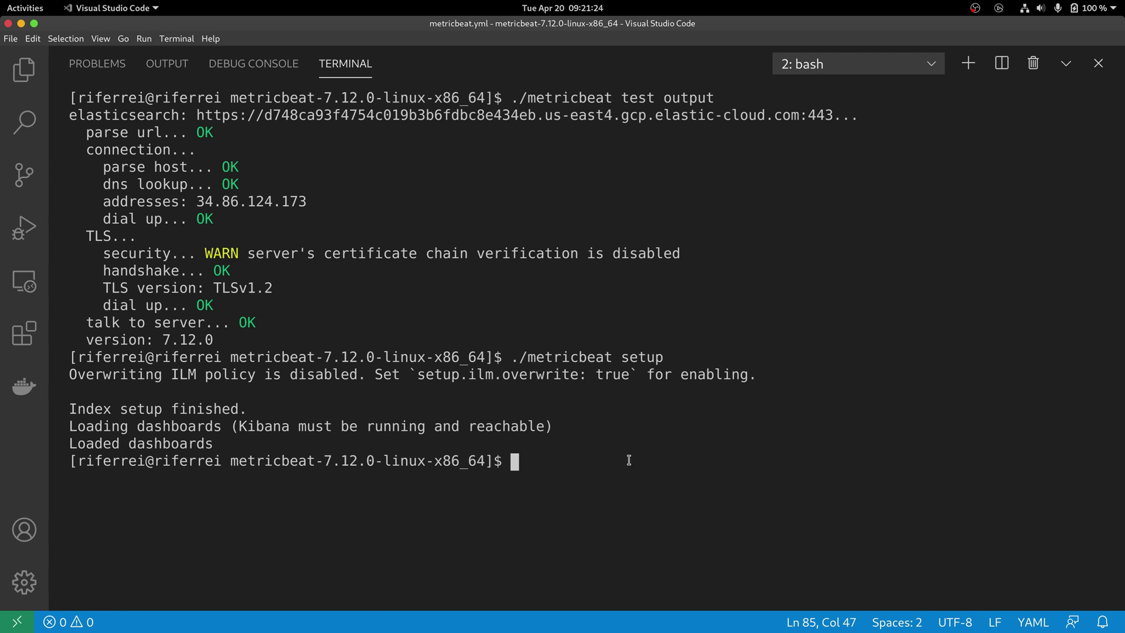
pyautogui.write('./metricbeat')
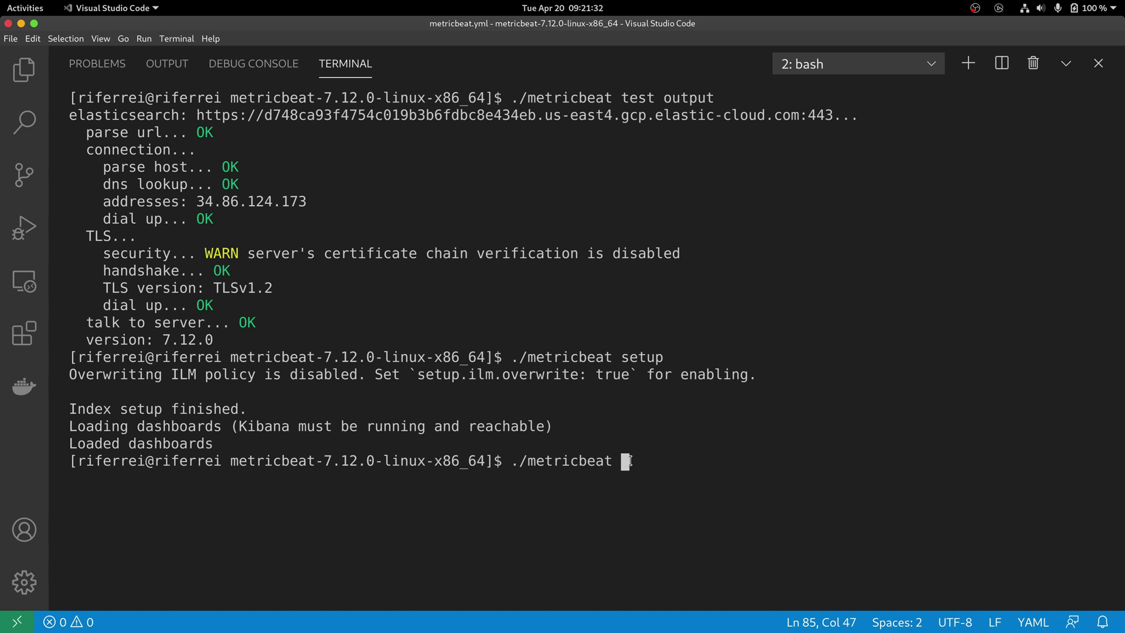
pyautogui.press('Return')
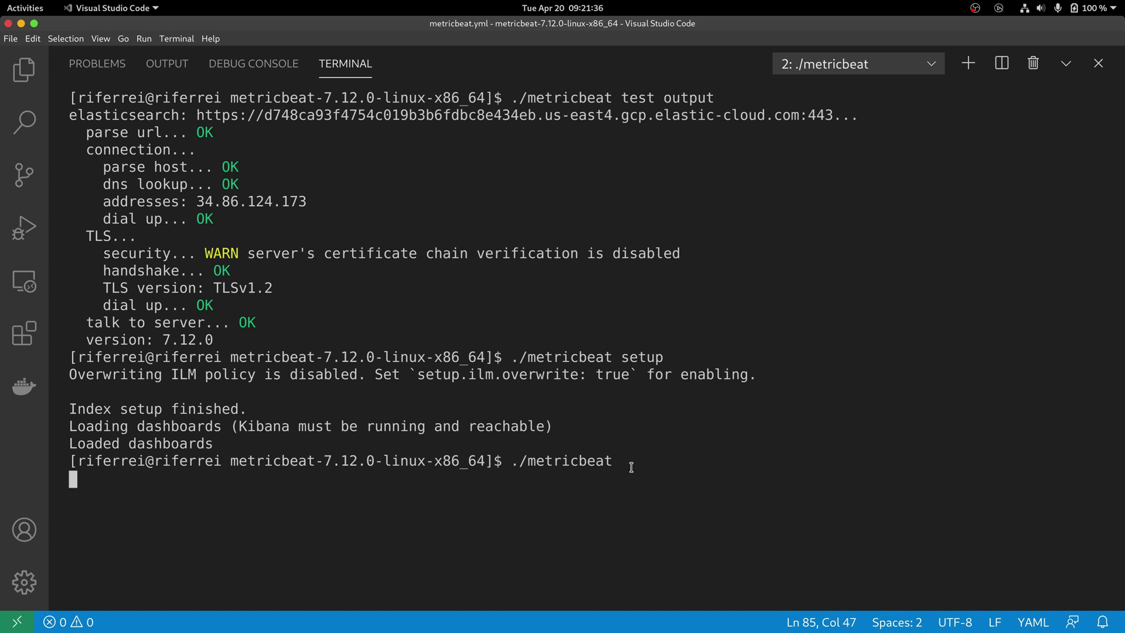
# - Switch to Google Chrome, dismiss the elastic deployment credentials without downloading them and go to the deployment's Kibana Index patterns page
pyautogui.hotkey('alt', 'Tab')
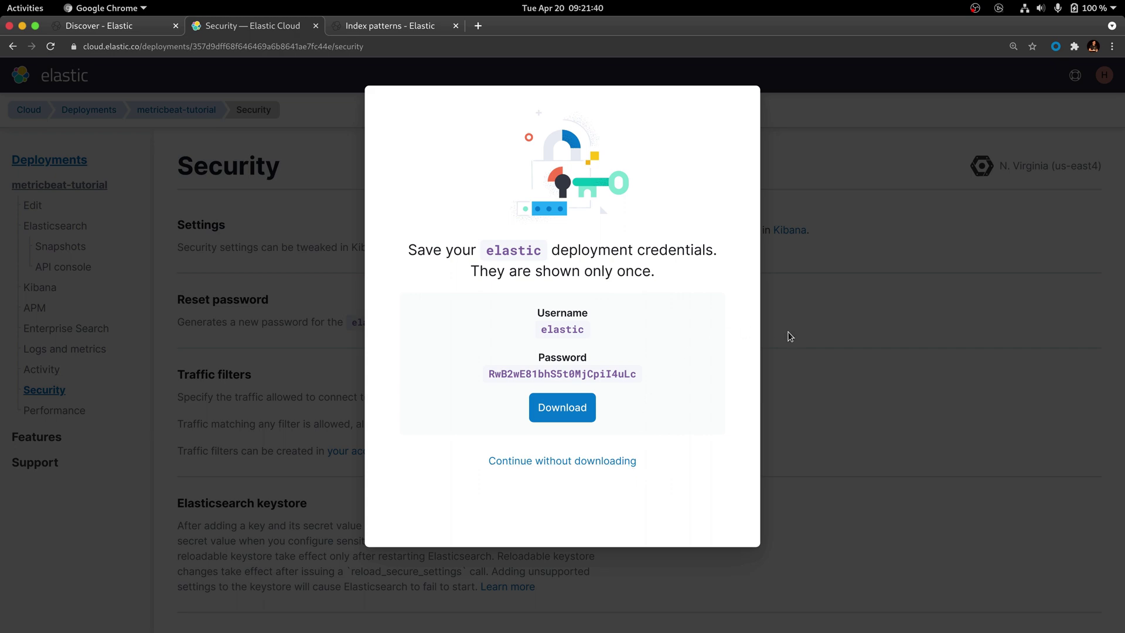
pyautogui.click(542, 460)
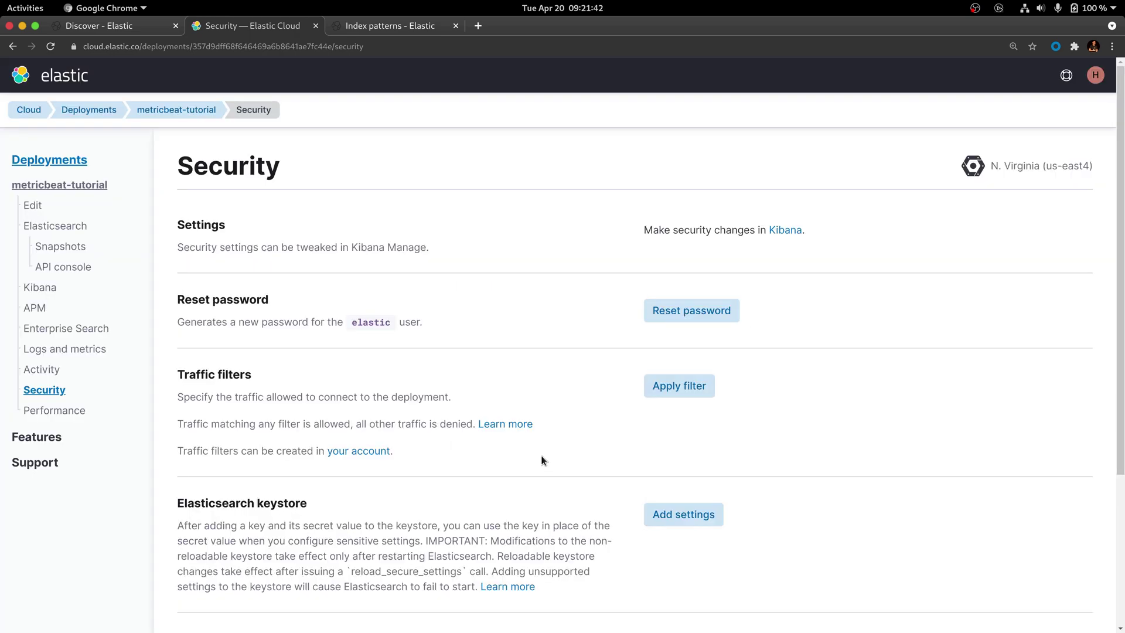
pyautogui.click(384, 31)
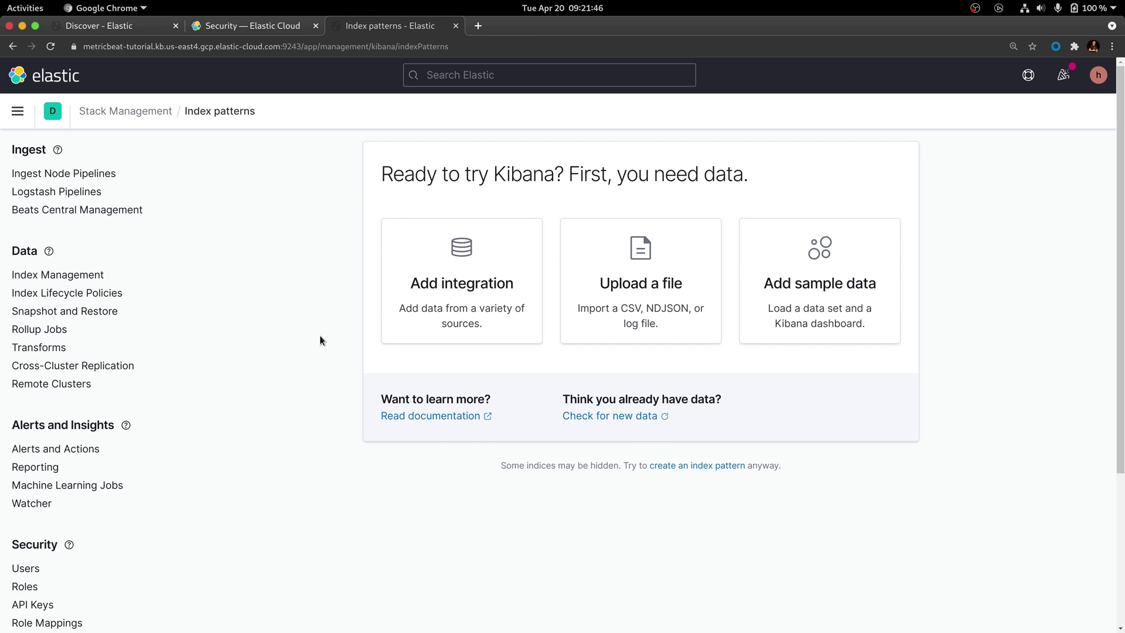
# - Check Kibana's Index Management for the Metricbeat index and the Index patterns page for its index pattern
pyautogui.click(88, 277)
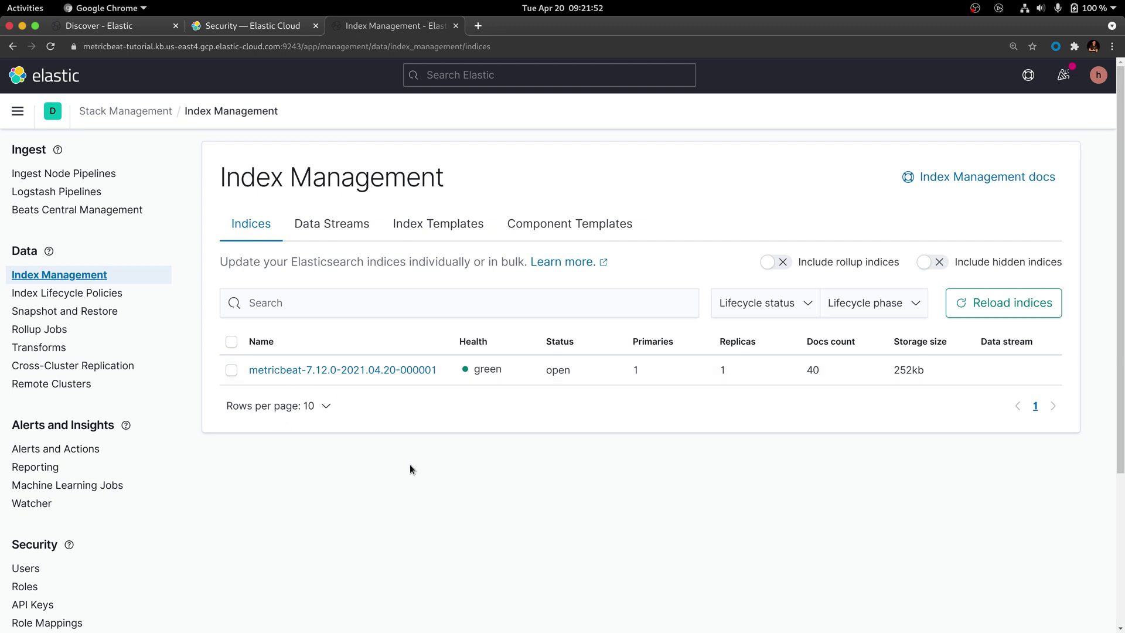
pyautogui.scroll(-4, 344, 504)
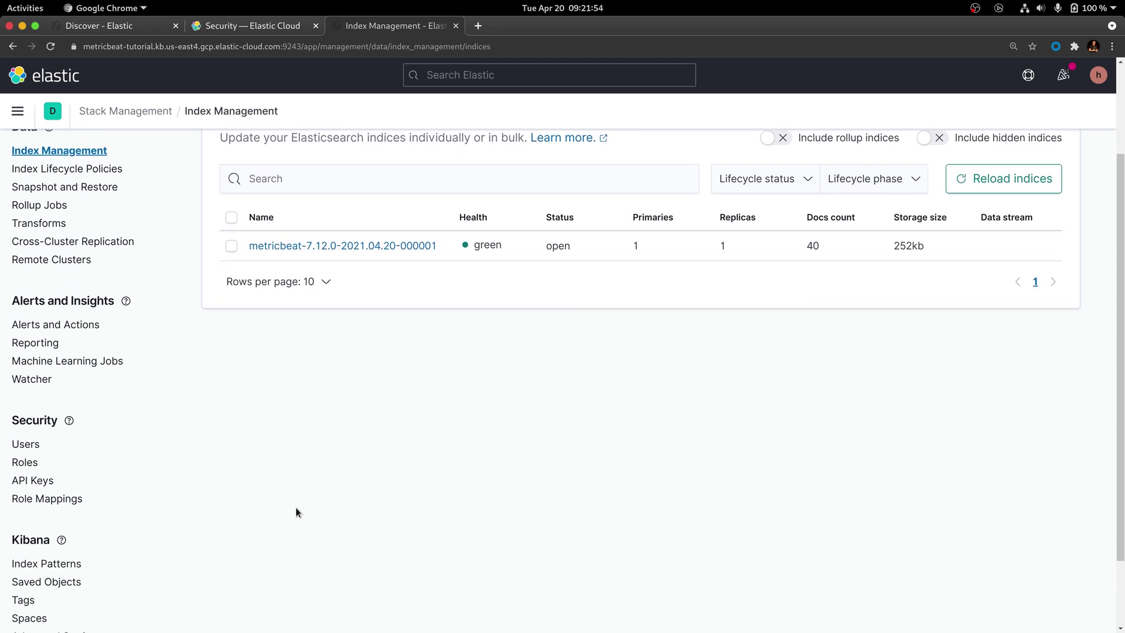
pyautogui.click(71, 562)
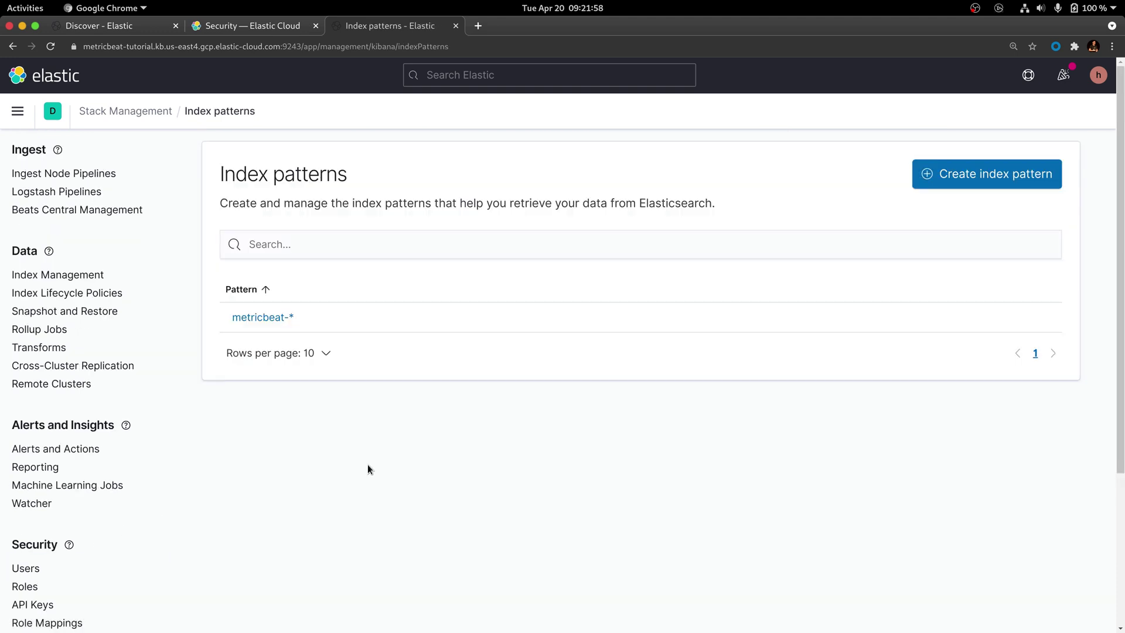
# - Open the Observability Metrics inventory, examine the host's CPU, load, memory and network charts and close its details
pyautogui.click(17, 111)
pyautogui.scroll(-5, 118, 389)
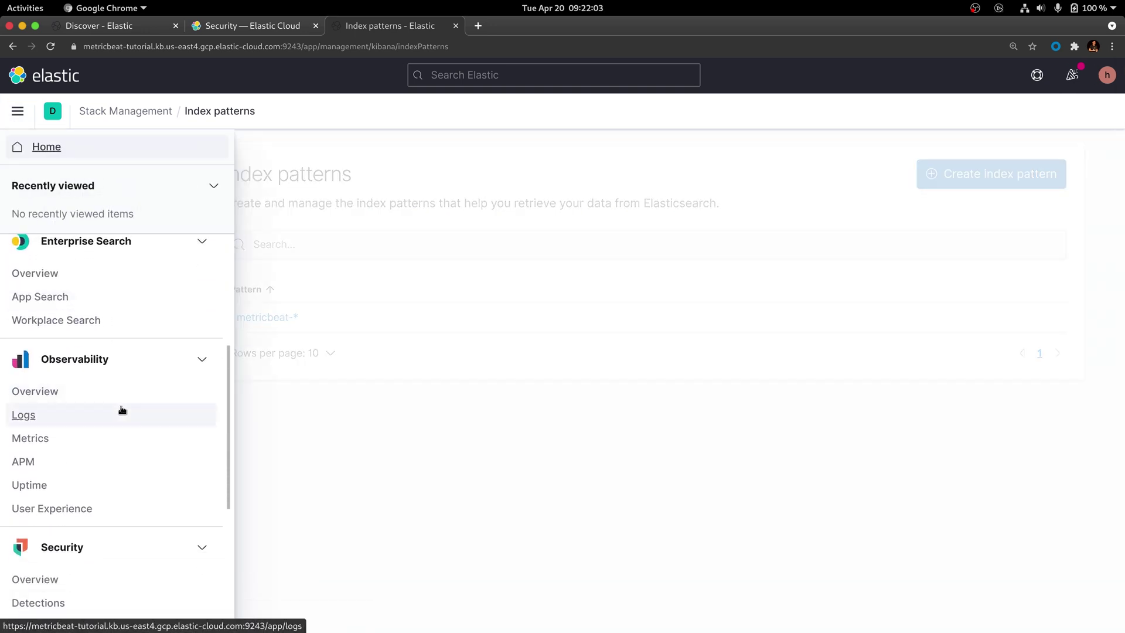
pyautogui.click(38, 439)
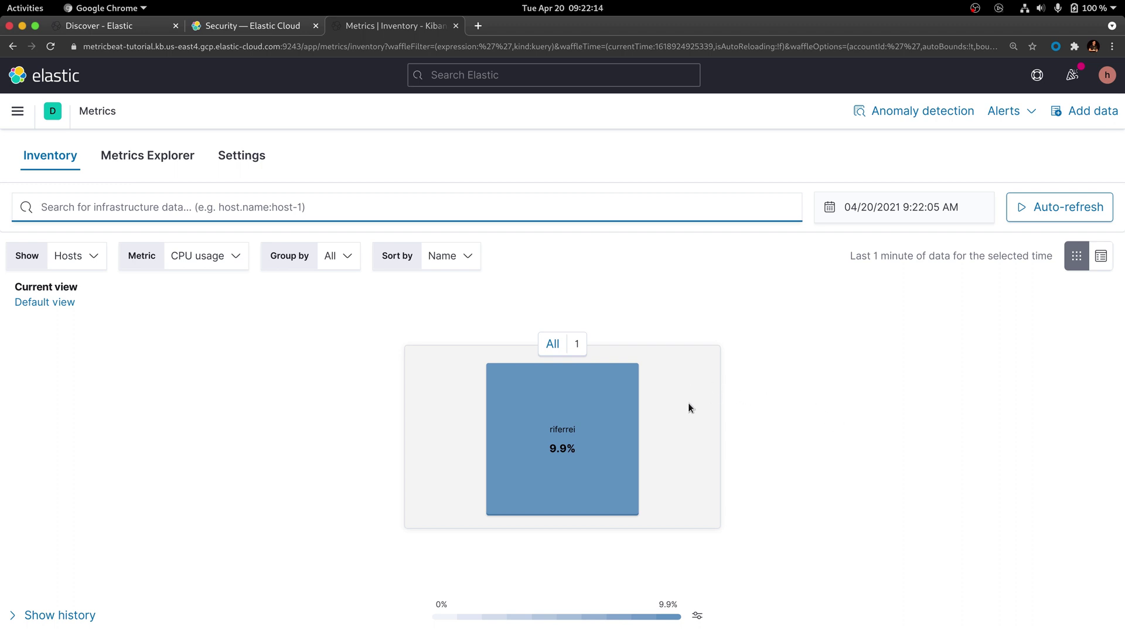
pyautogui.click(603, 404)
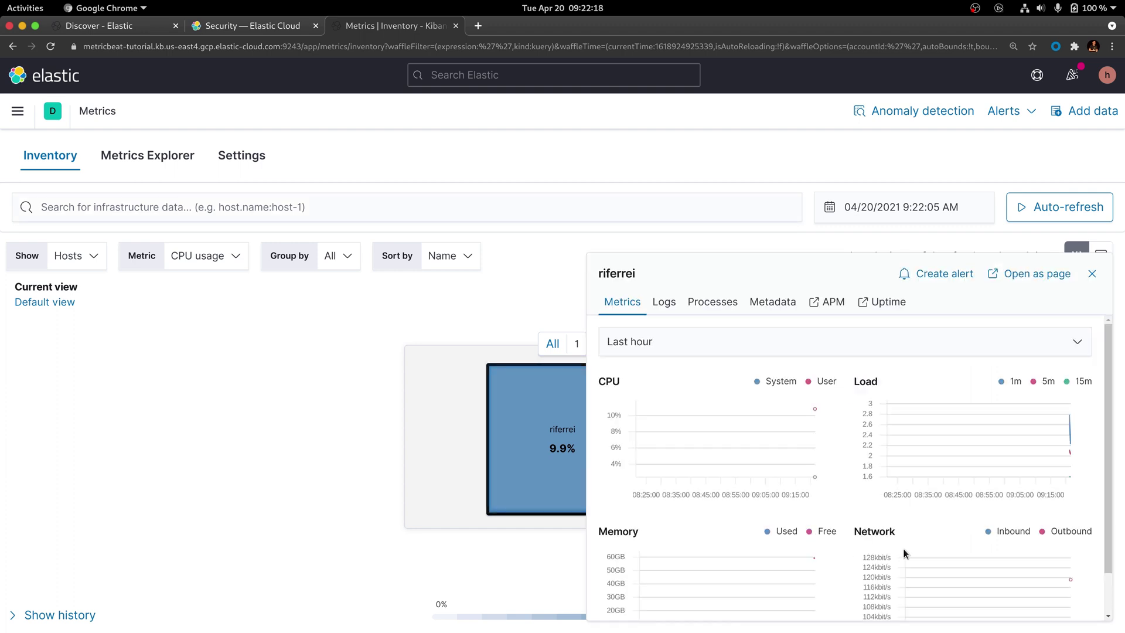
pyautogui.scroll(-1, 902, 549)
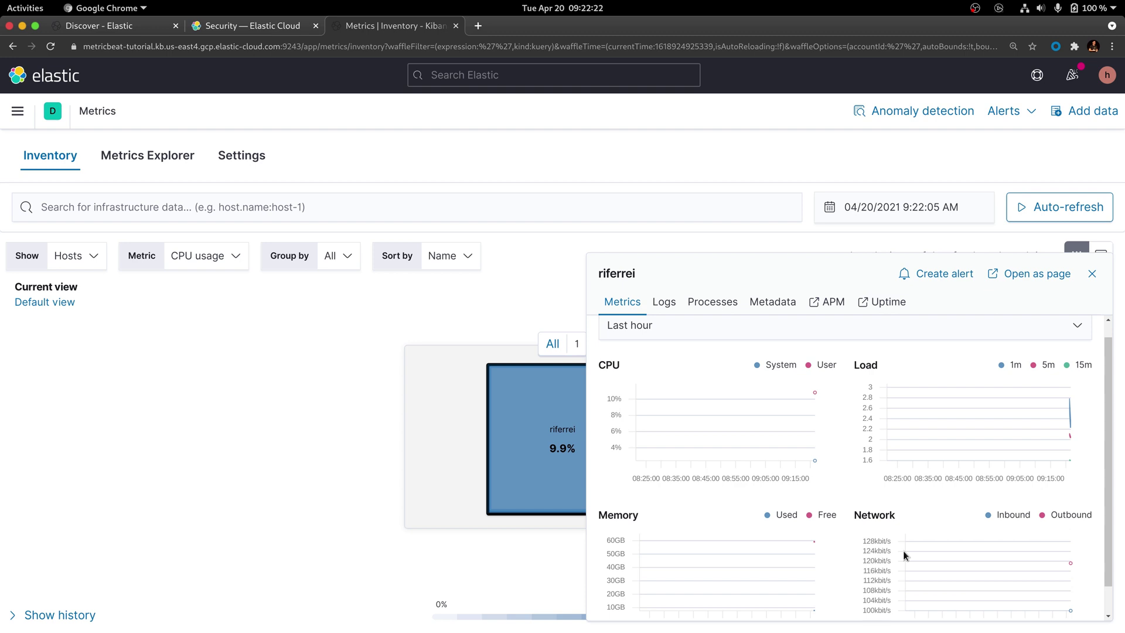
pyautogui.click(1090, 275)
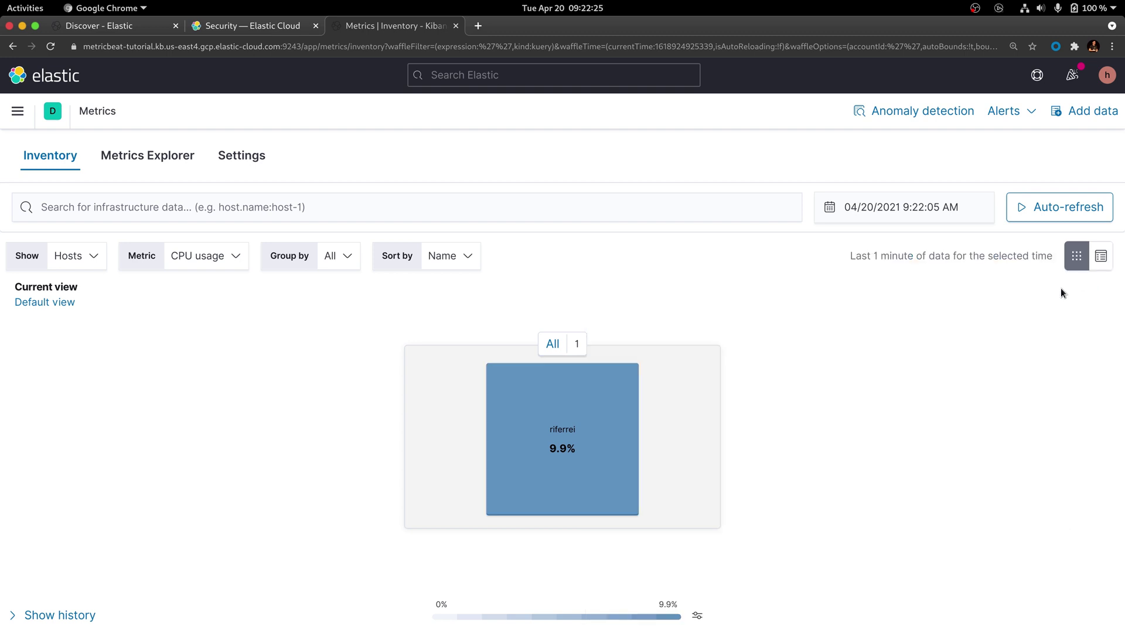
# - Open Discover in Kibana to view the metricbeat-* documents
pyautogui.click(17, 110)
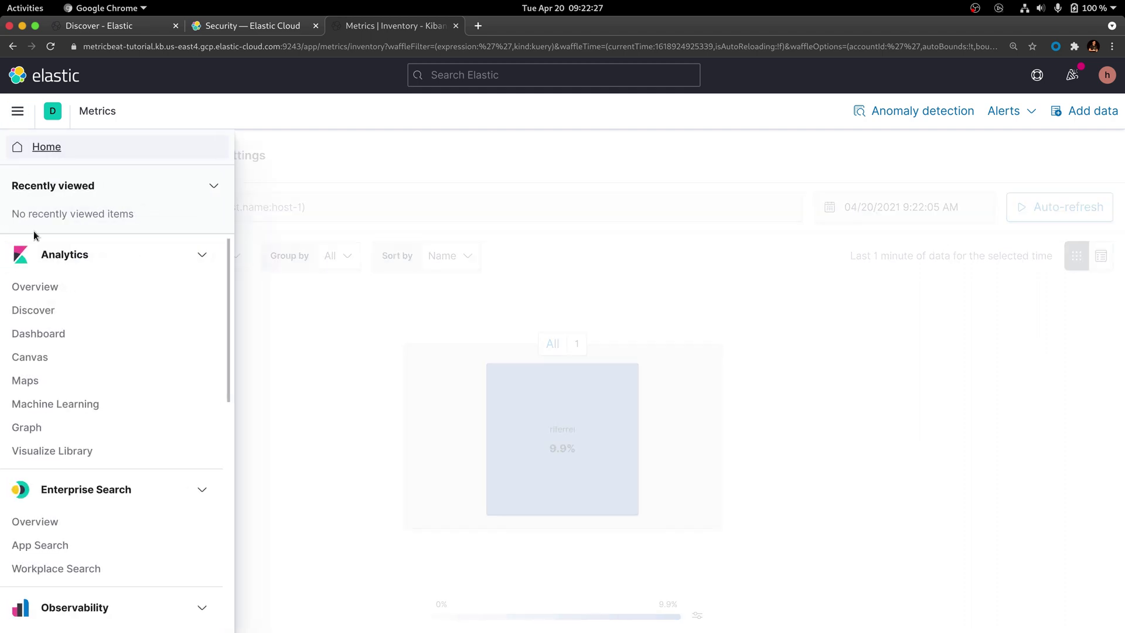
pyautogui.click(40, 309)
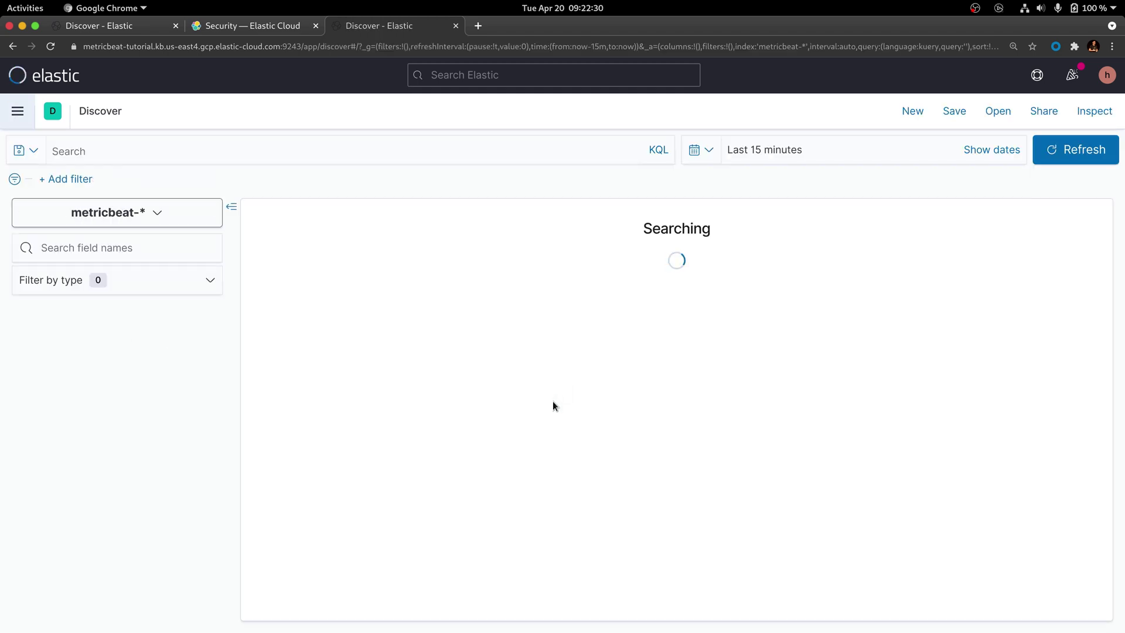